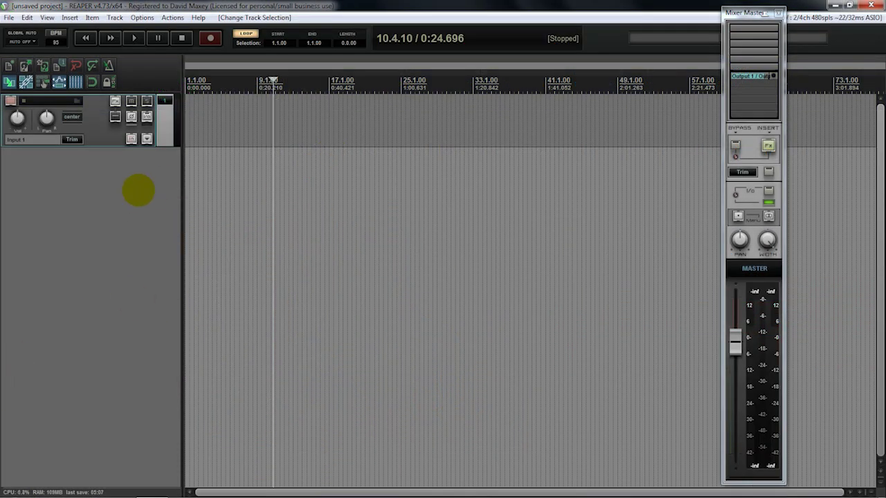
- Open the Add FX to Track 1 plugin browser from Track 1's FX button
click(115, 101)
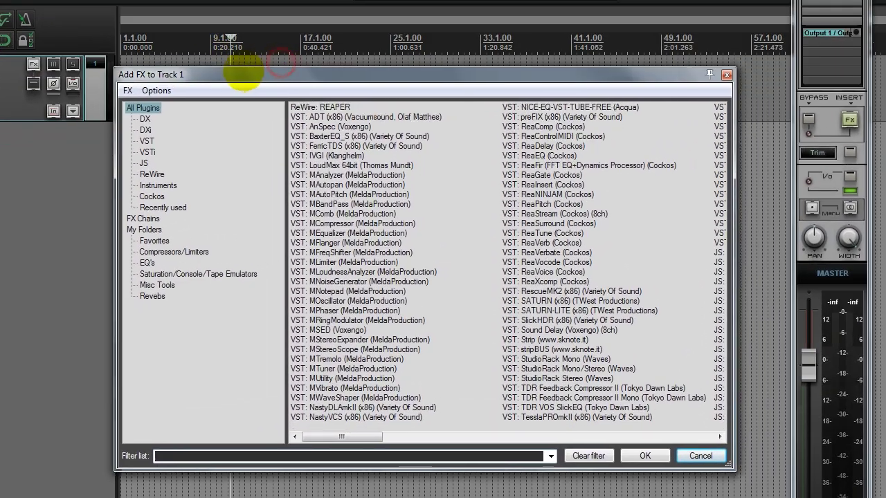
drag(253, 72, 265, 77)
click(166, 135)
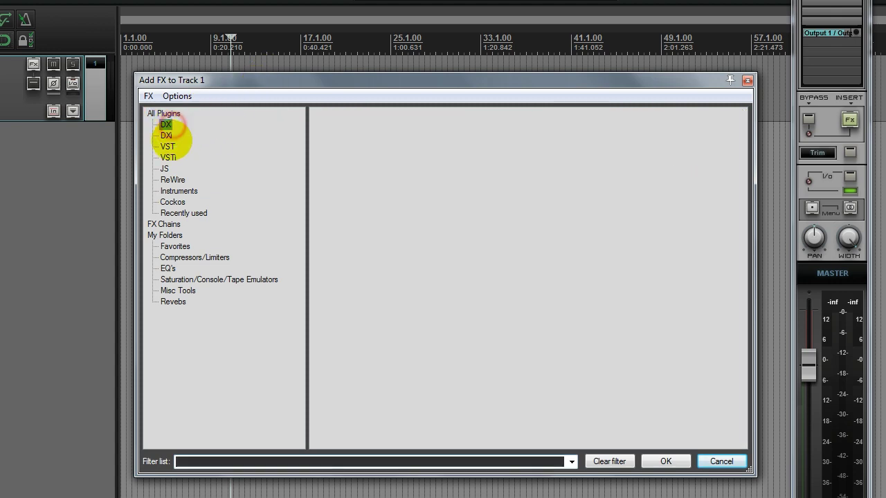
click(166, 113)
drag(210, 79, 220, 69)
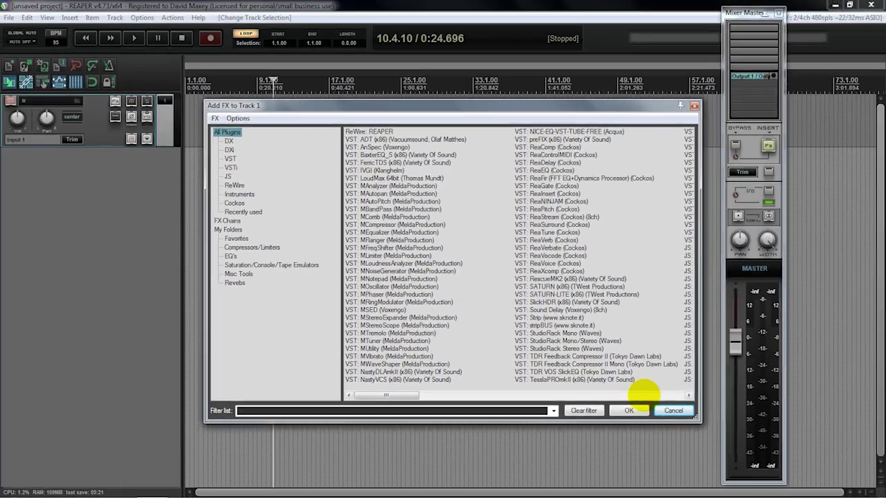
scroll(408, 393, right, 1)
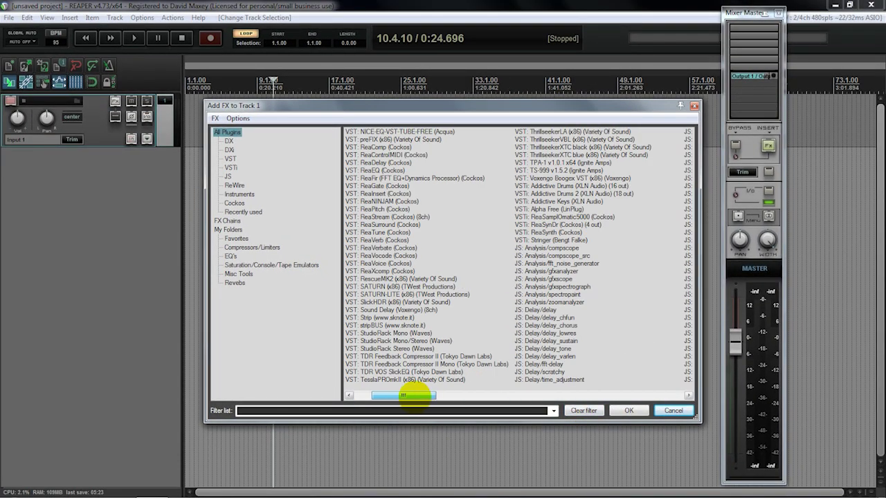
scroll(401, 393, left, 1)
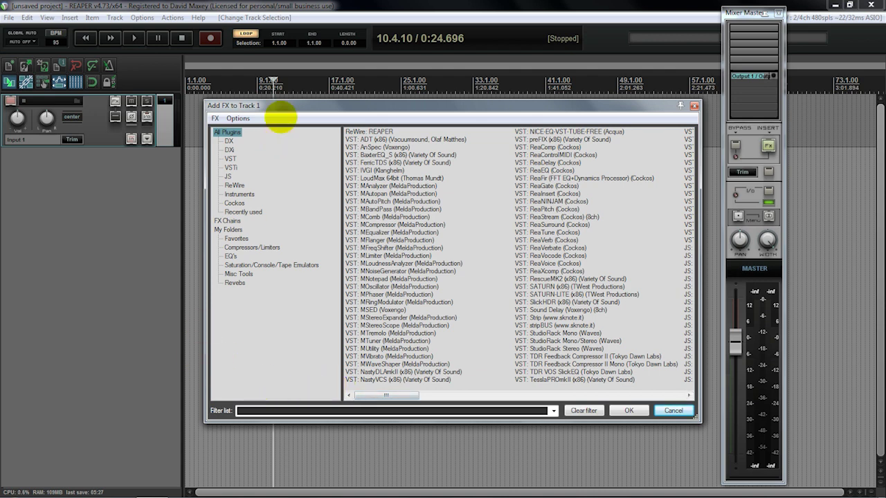
drag(287, 105, 280, 108)
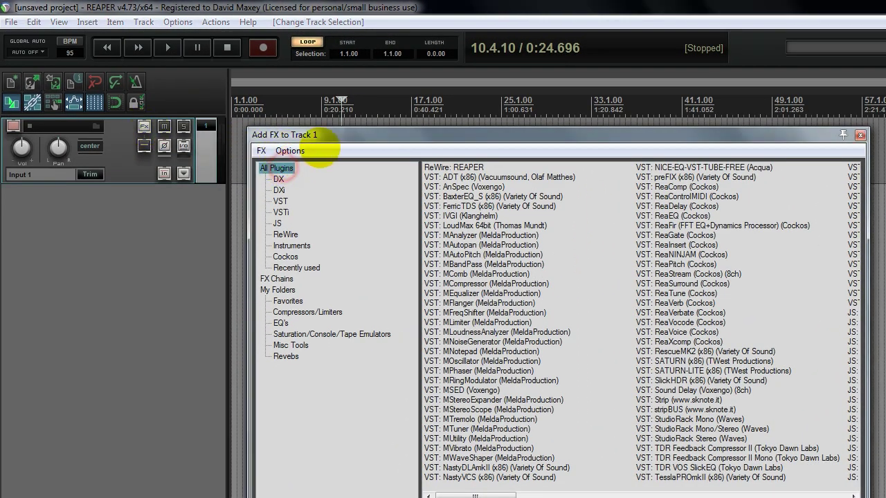
drag(317, 138, 324, 131)
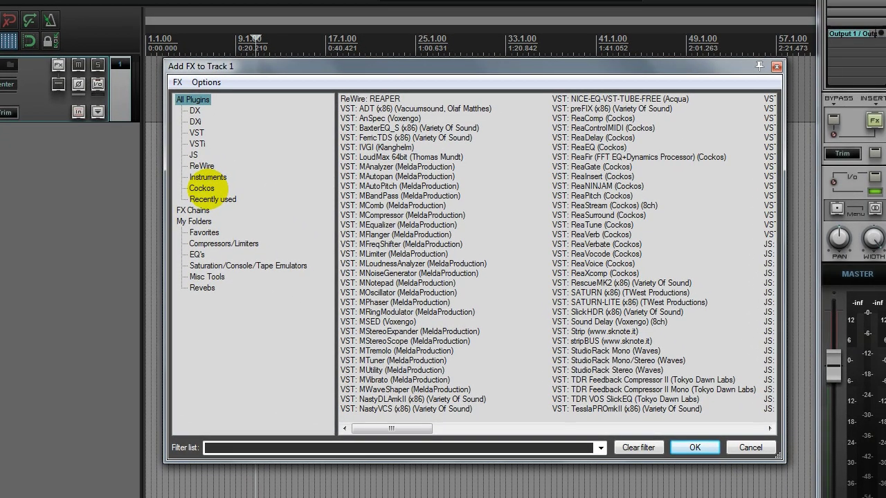
click(262, 231)
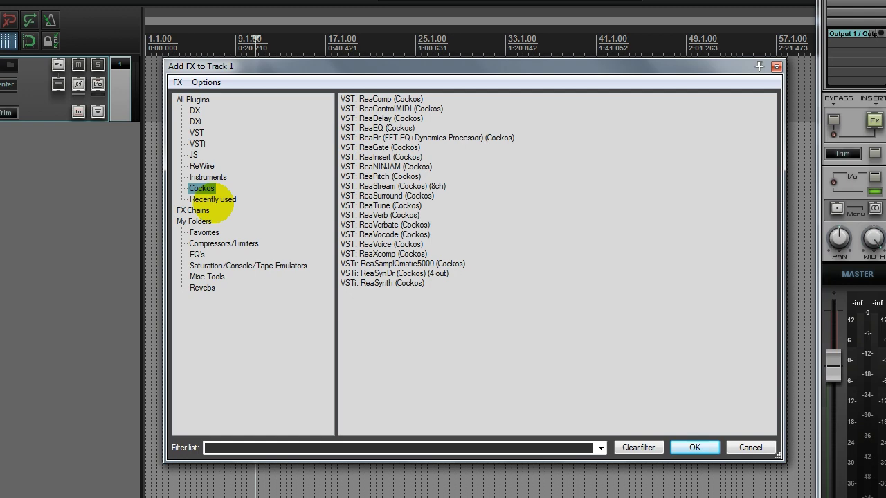
click(194, 155)
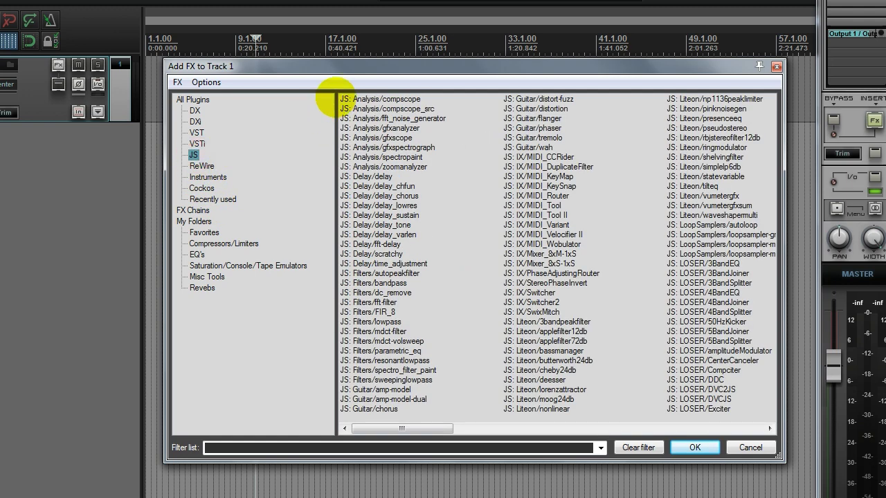
drag(346, 69, 353, 62)
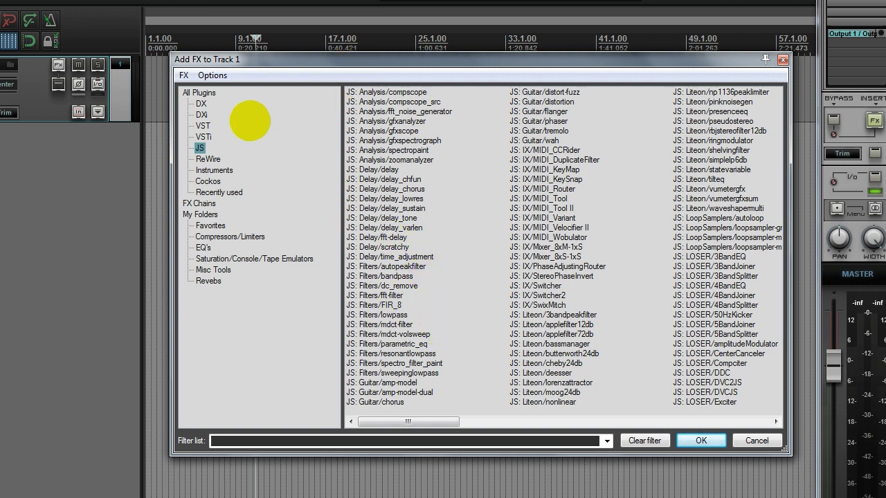
click(200, 92)
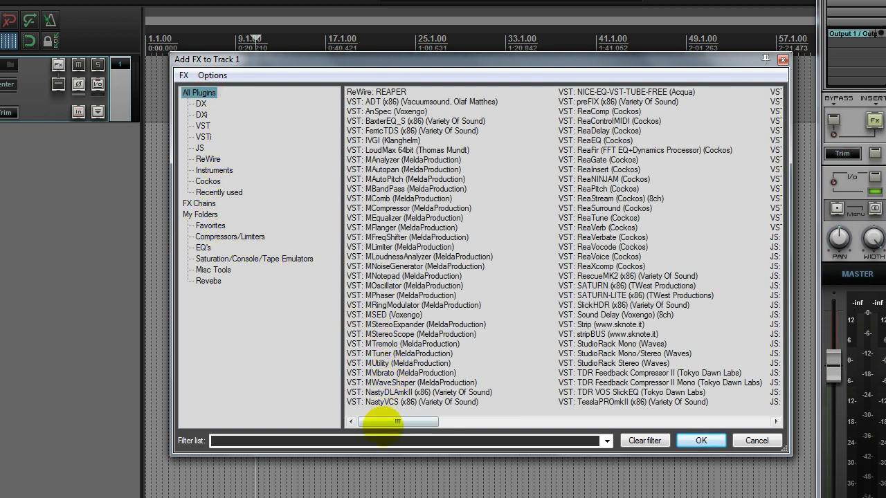
mouse_move(383, 422)
mouse_down()
mouse_move(366, 420)
mouse_move(484, 421)
mouse_move(366, 419)
mouse_up()
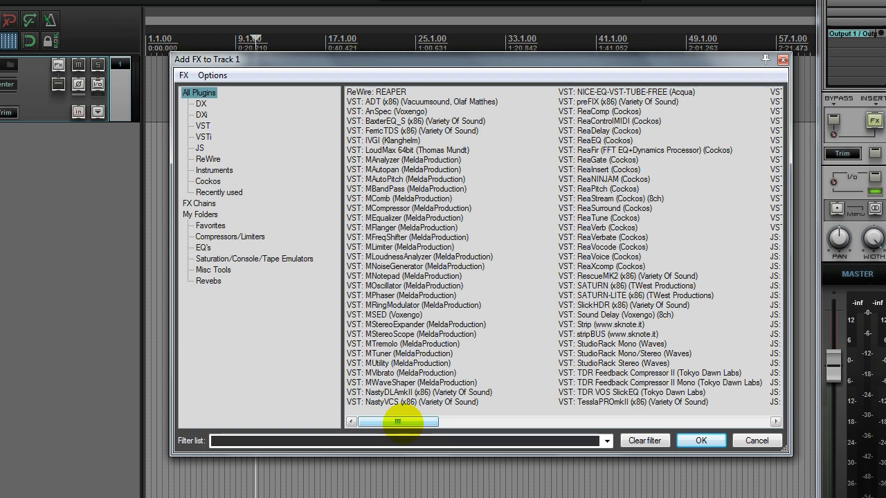
drag(390, 421, 365, 442)
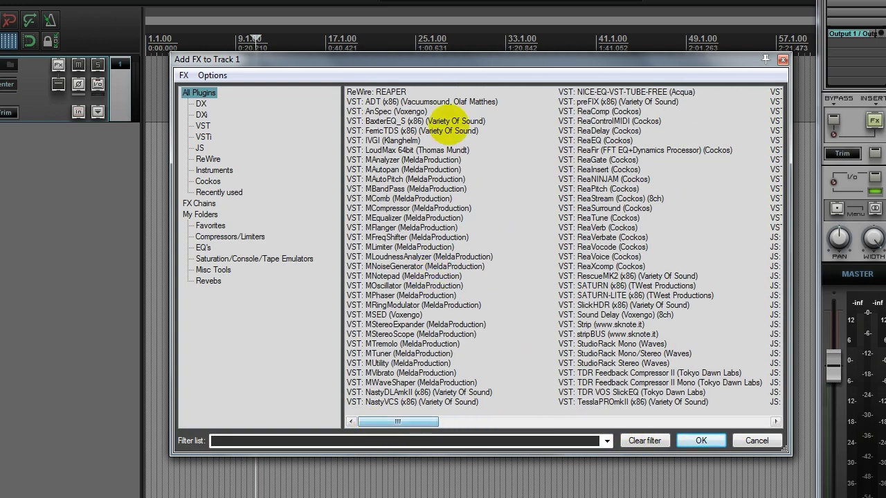
drag(465, 64, 453, 69)
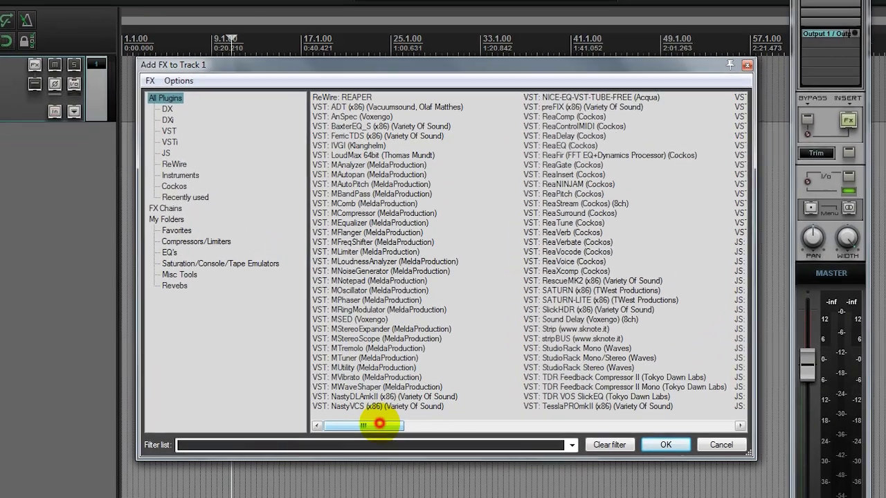
click(470, 389)
drag(471, 423, 353, 425)
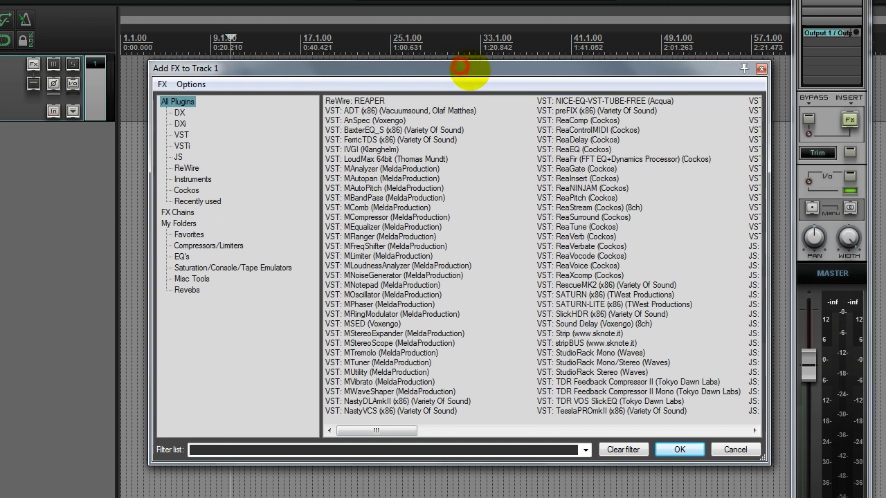
drag(460, 68, 452, 74)
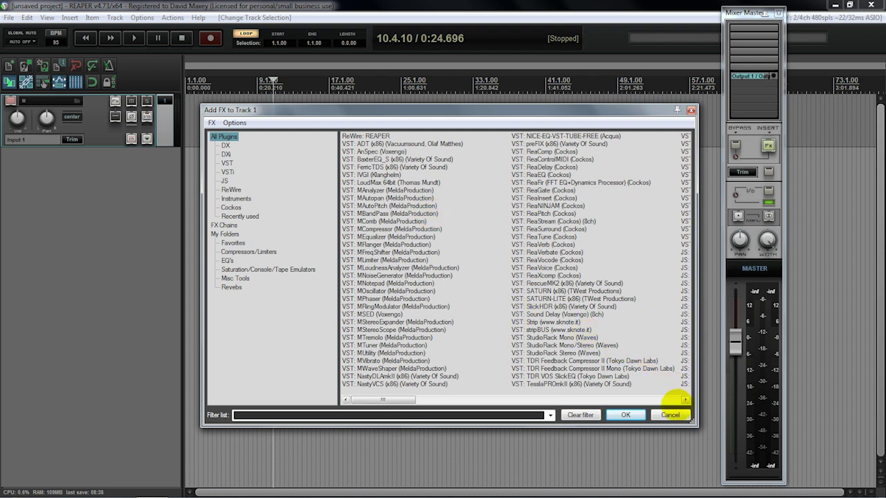
click(670, 414)
key(ctrl+m)
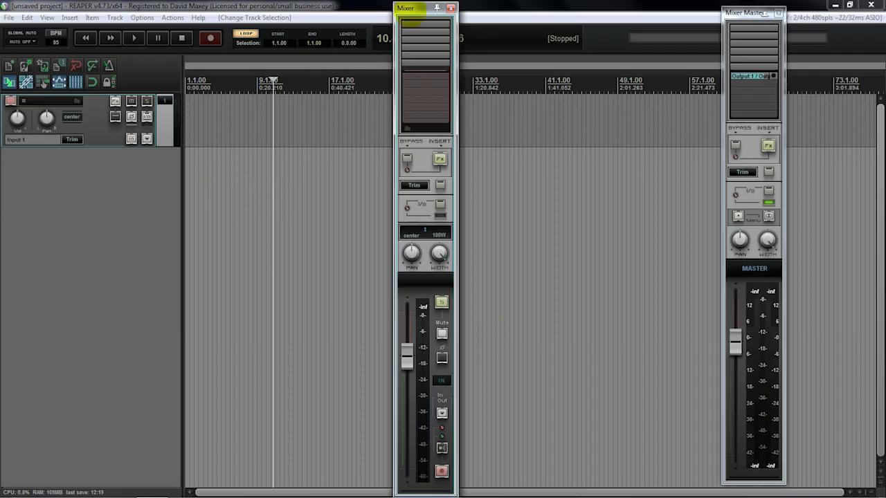
double_click(441, 31)
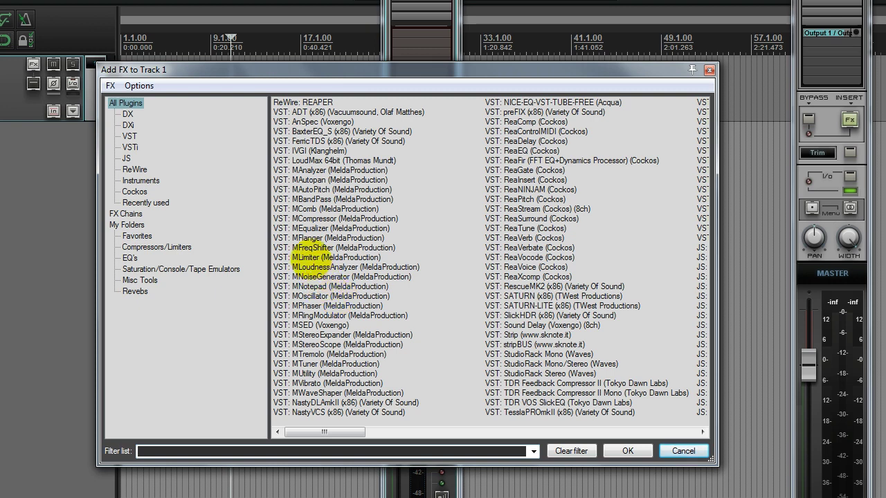
drag(352, 70, 373, 70)
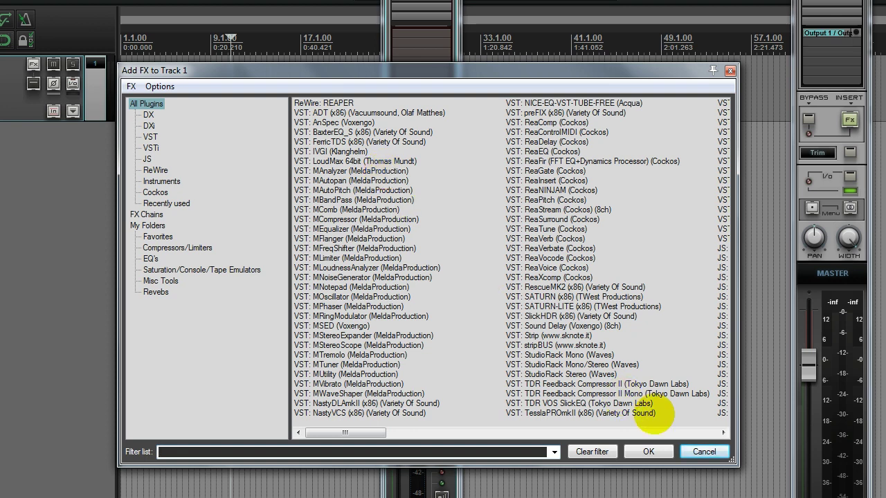
click(701, 451)
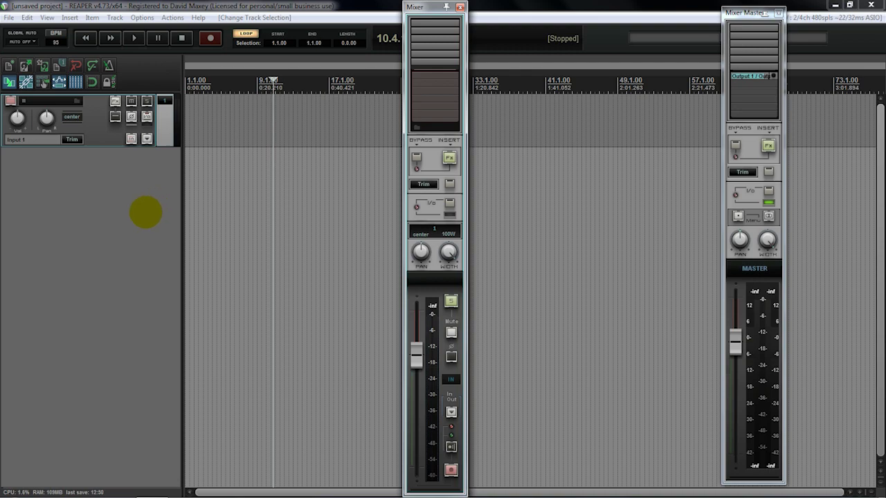
- Open Track 1's plugin browser and filter it to Saturation/Console/Tape Emulators
click(115, 101)
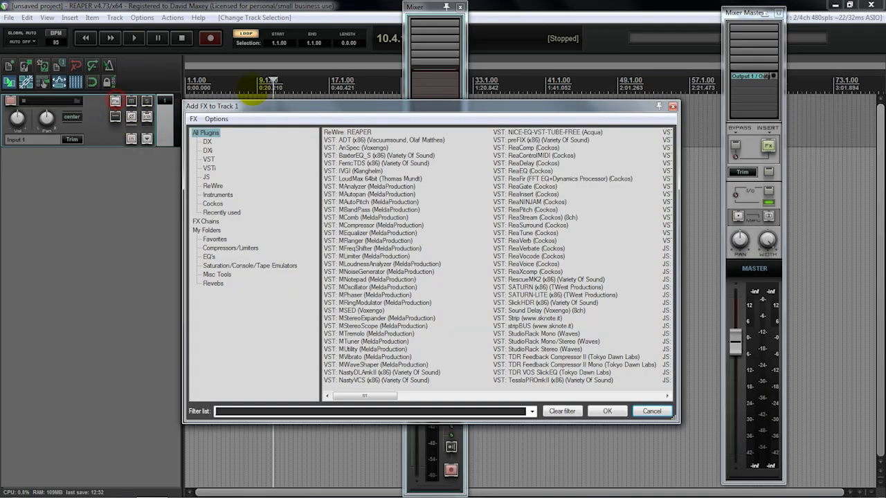
drag(278, 106, 288, 97)
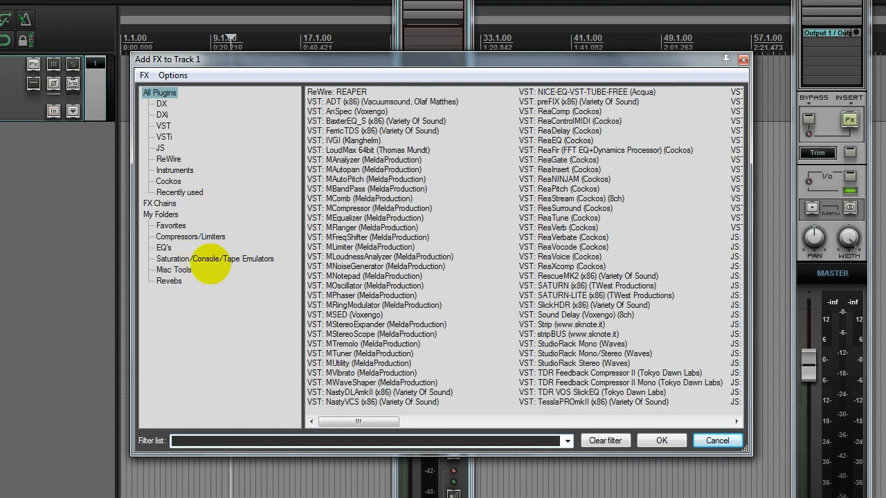
click(208, 258)
drag(426, 58, 445, 84)
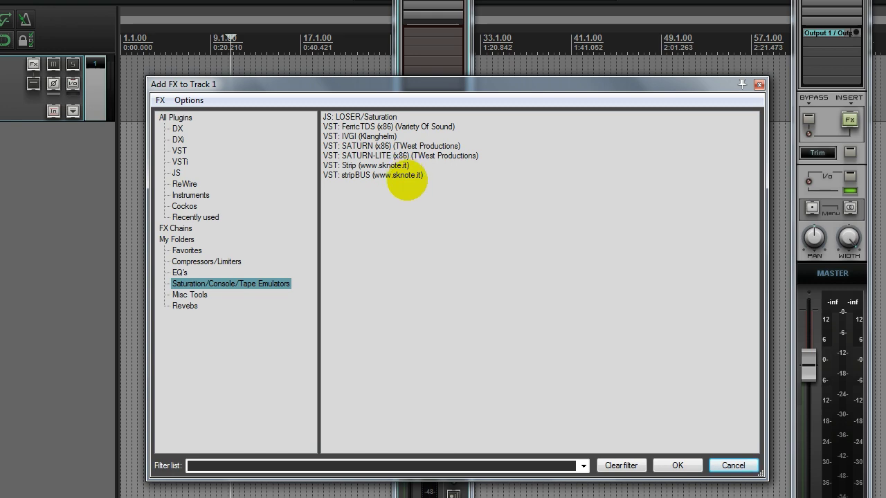
- Insert VST: SATURN (x86) from the saturation list onto Track 1
drag(425, 80, 417, 71)
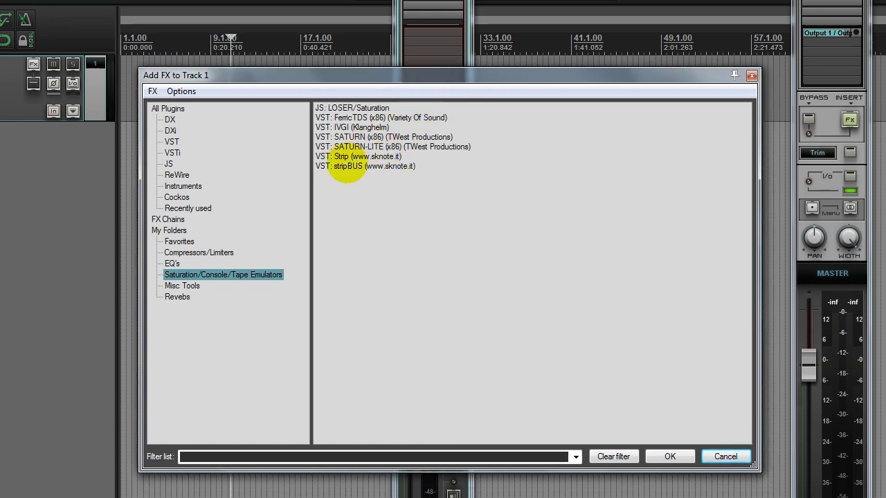
click(354, 156)
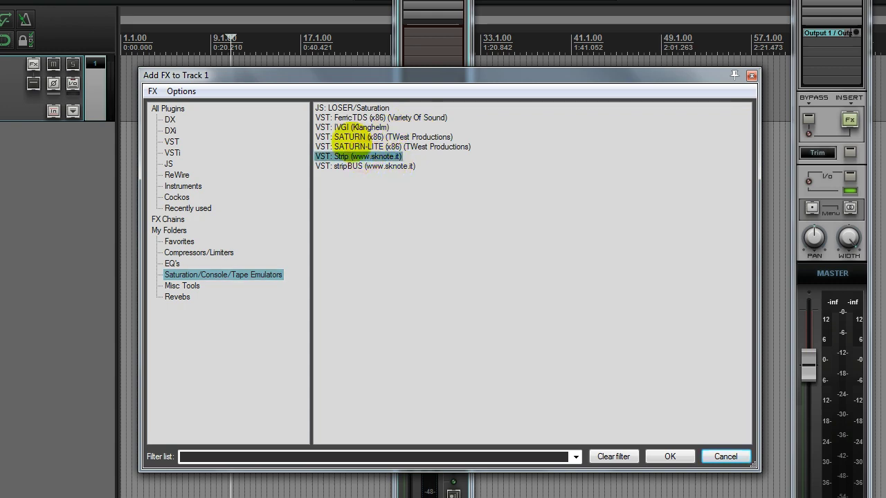
click(354, 137)
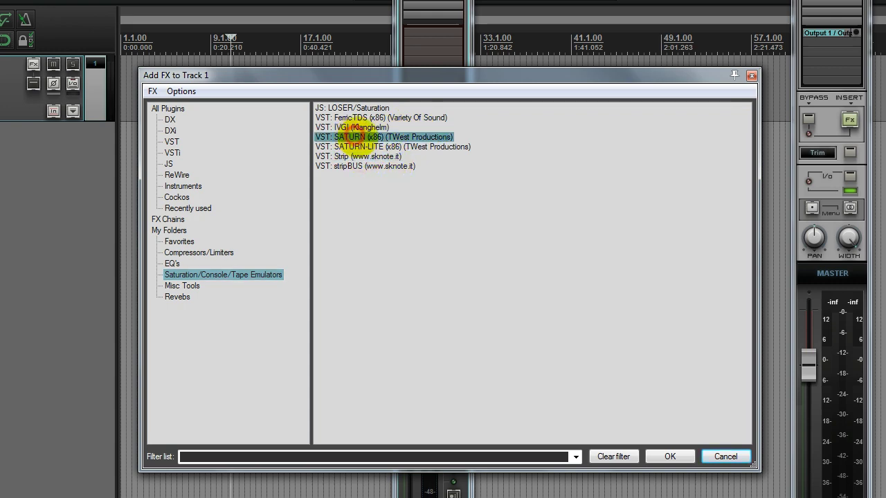
double_click(354, 137)
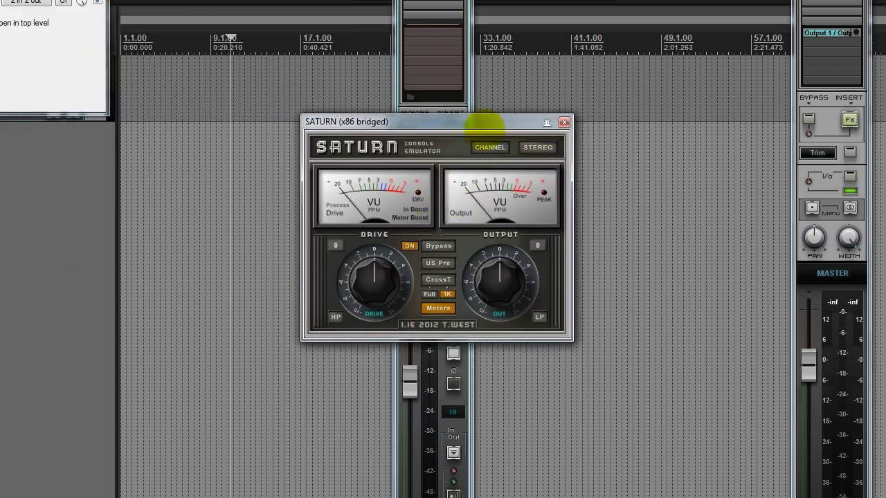
- Toggle SATURN's CHANNEL/BUSS mode, set Drive to +1 then 0, and turn CrossT off
drag(469, 124, 470, 94)
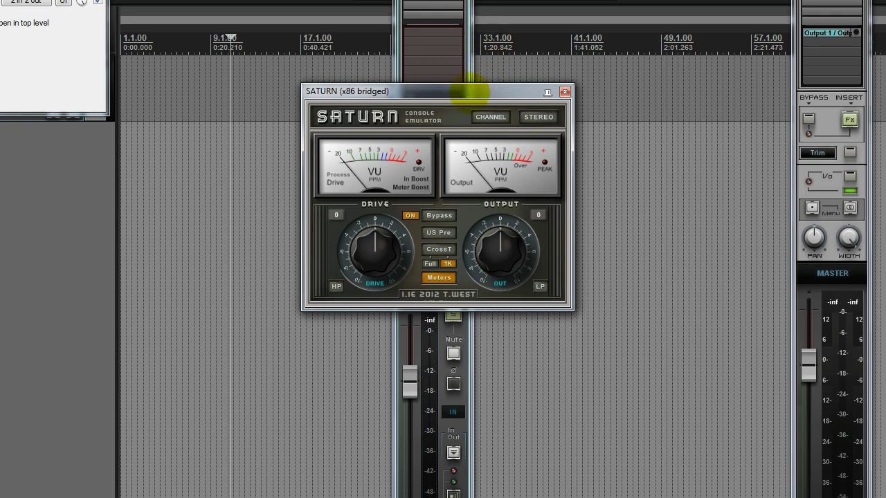
drag(469, 90, 647, 92)
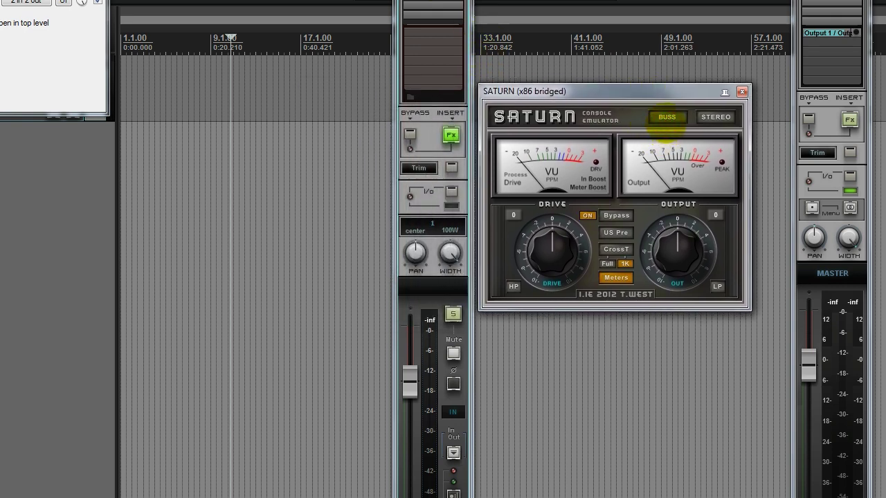
click(665, 117)
drag(643, 91, 645, 72)
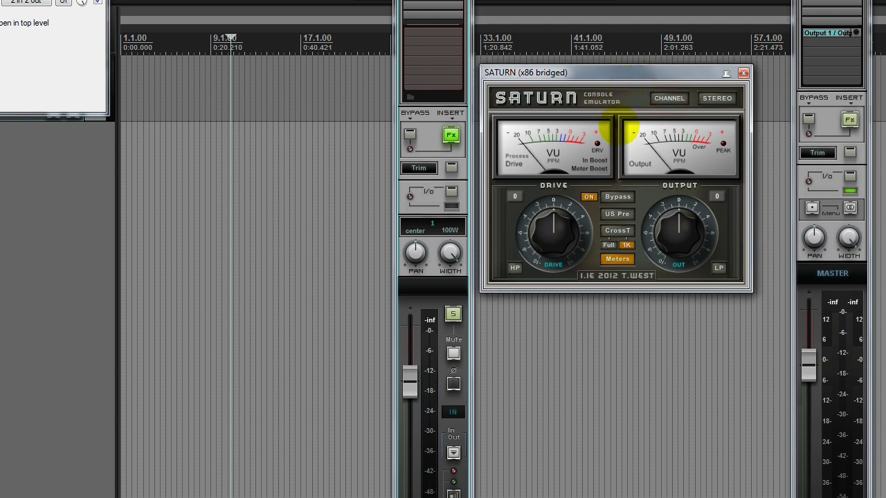
drag(551, 232, 552, 232)
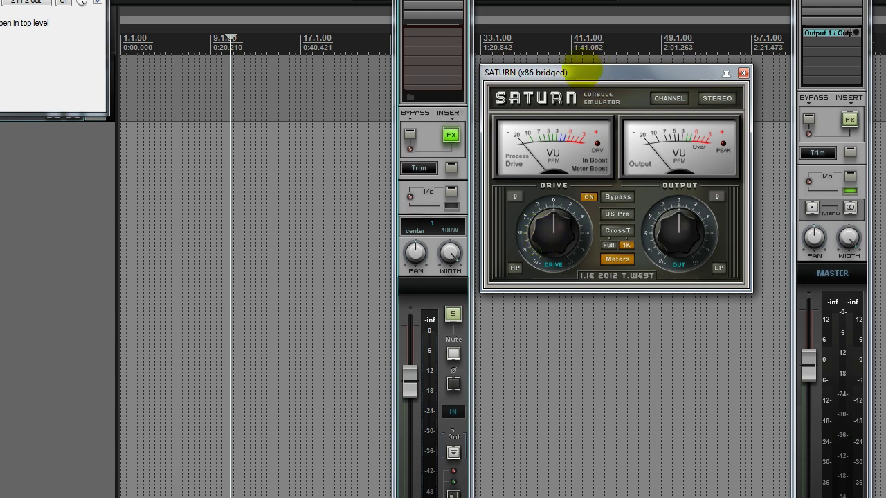
drag(577, 73, 584, 66)
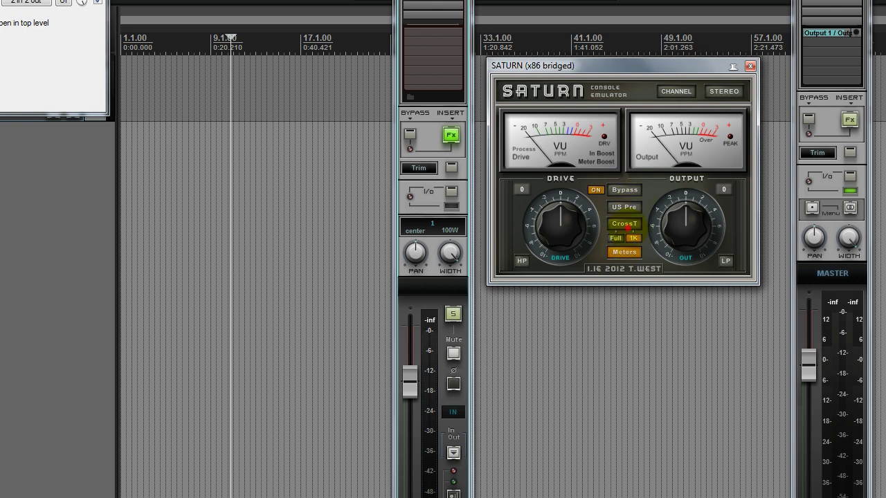
click(624, 223)
- Switch SATURN from STEREO to MONO and back to STEREO
drag(672, 69, 679, 74)
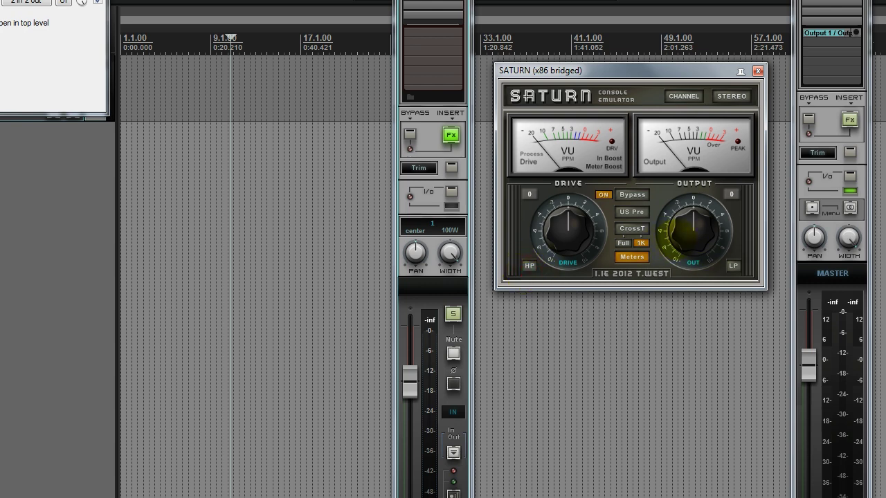
drag(676, 70, 673, 93)
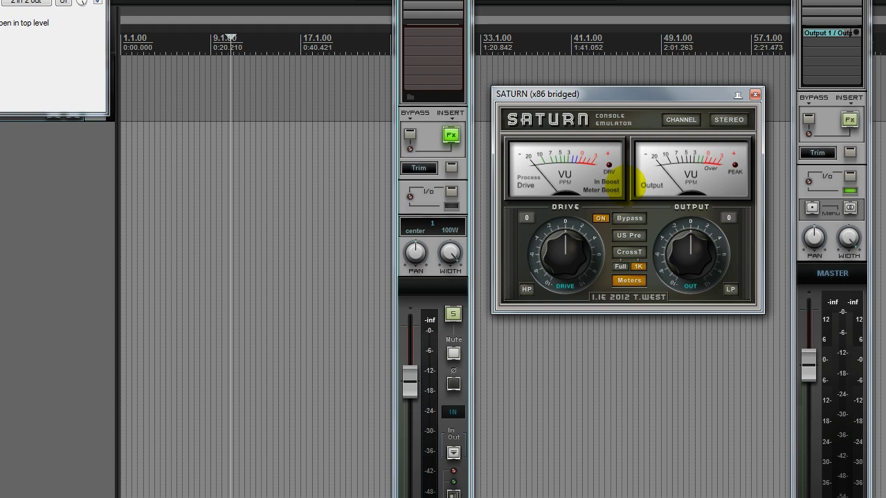
click(729, 120)
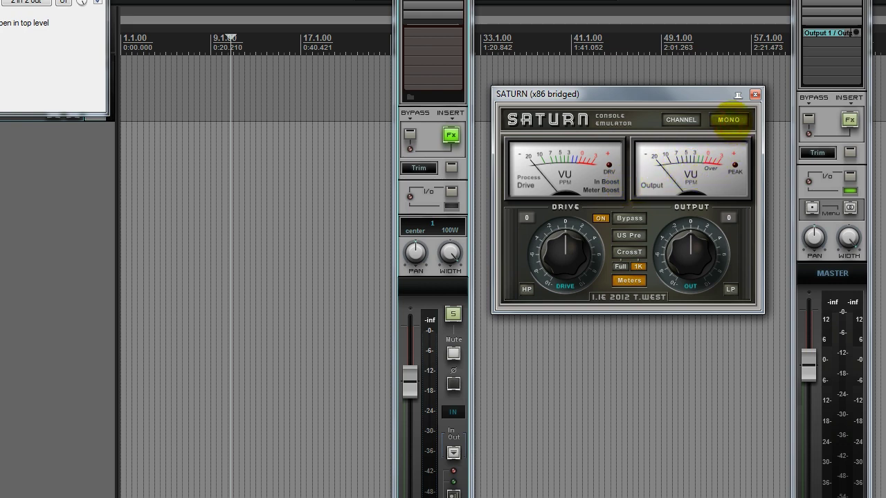
drag(722, 93, 727, 79)
click(733, 106)
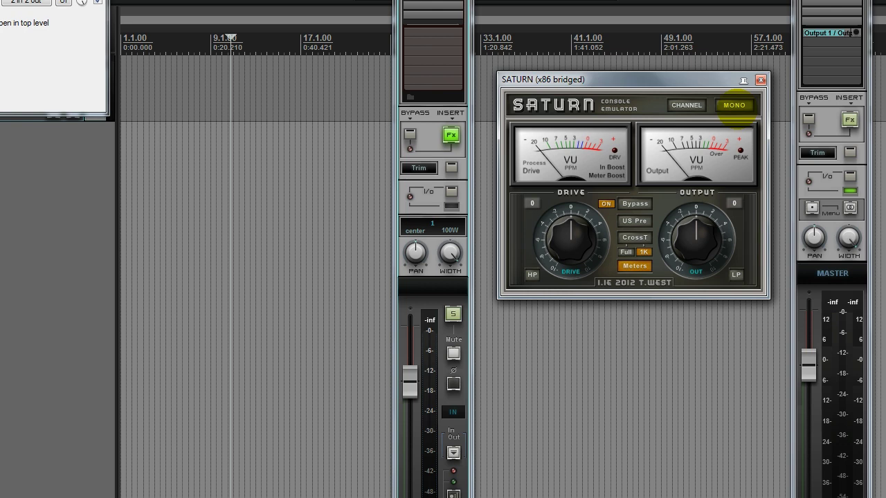
click(734, 105)
drag(724, 79, 713, 78)
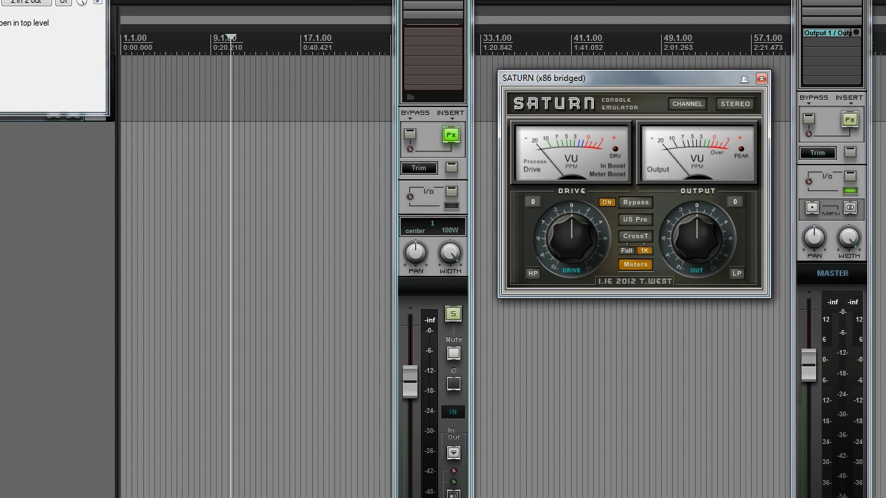
- Close the SATURN VST bridge window, keeping the SATURN plugin window open
drag(609, 77, 606, 63)
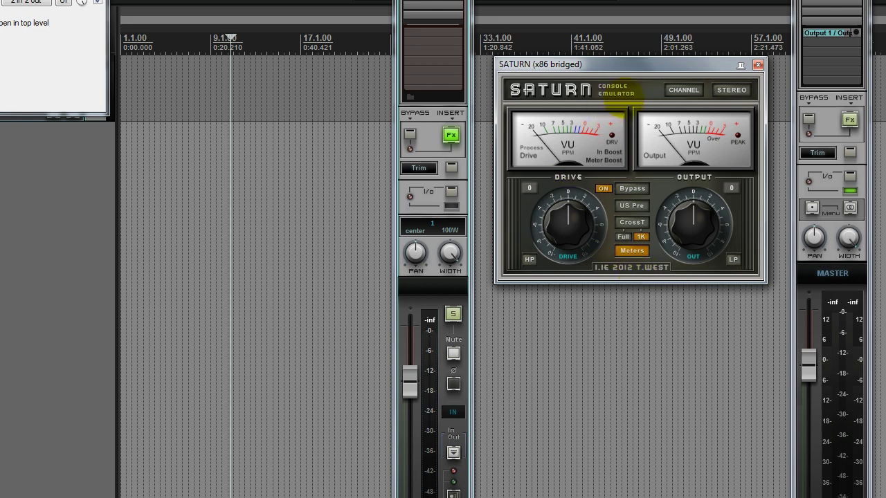
drag(630, 69, 628, 76)
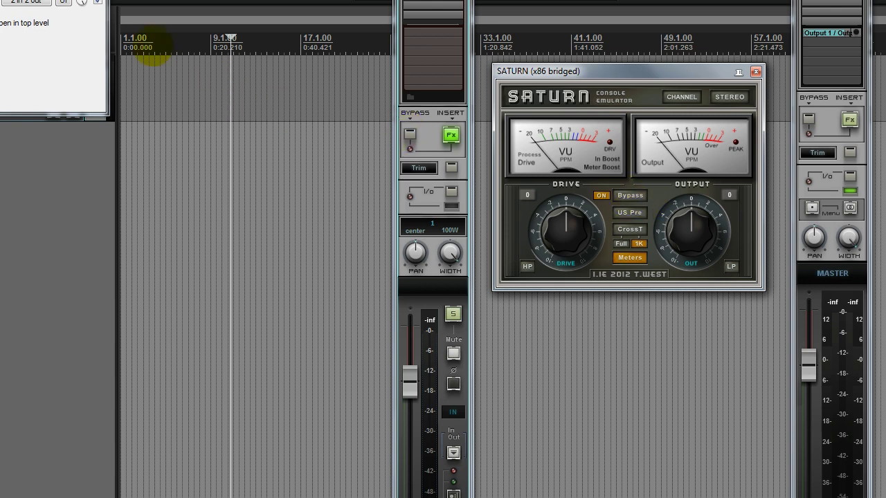
drag(63, 9, 297, 80)
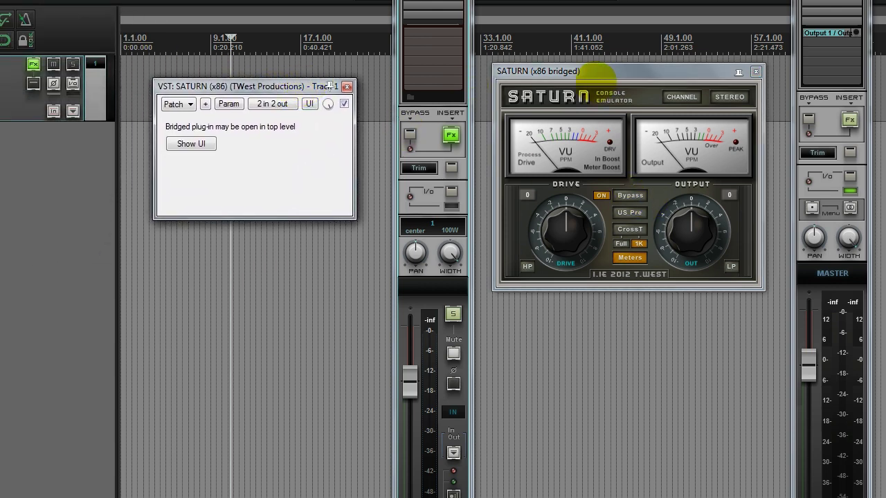
drag(595, 70, 600, 71)
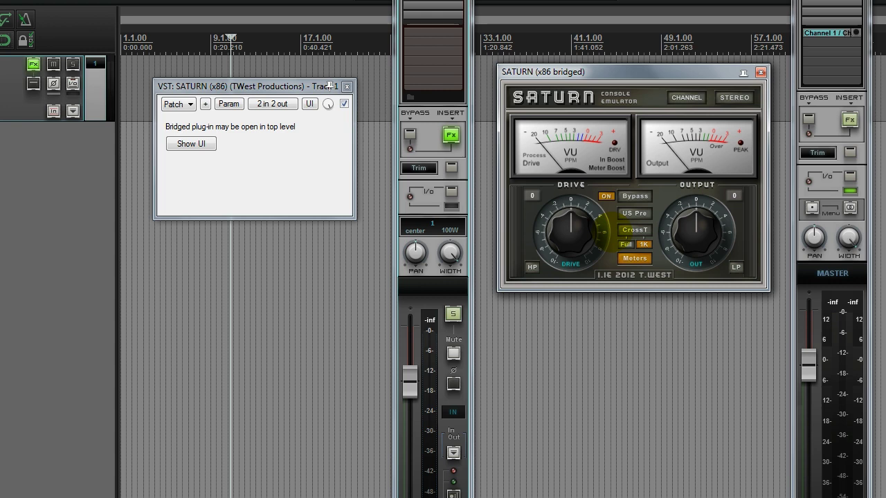
drag(630, 72, 626, 76)
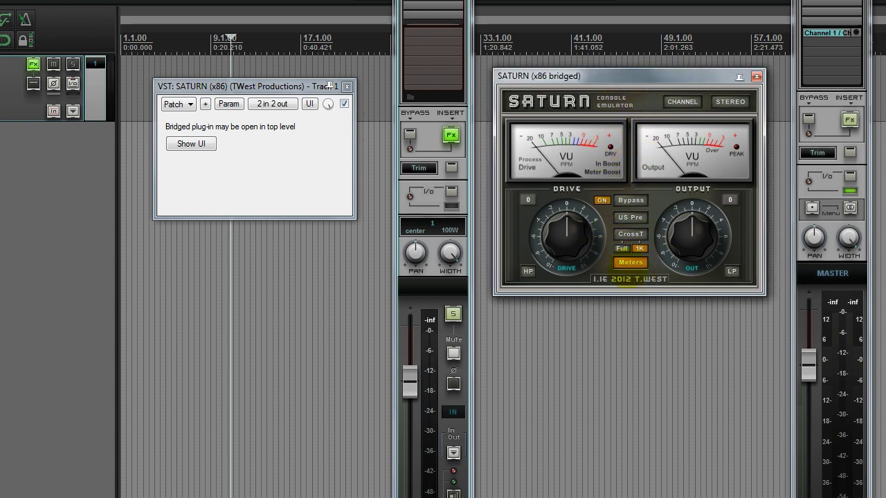
drag(675, 76, 676, 64)
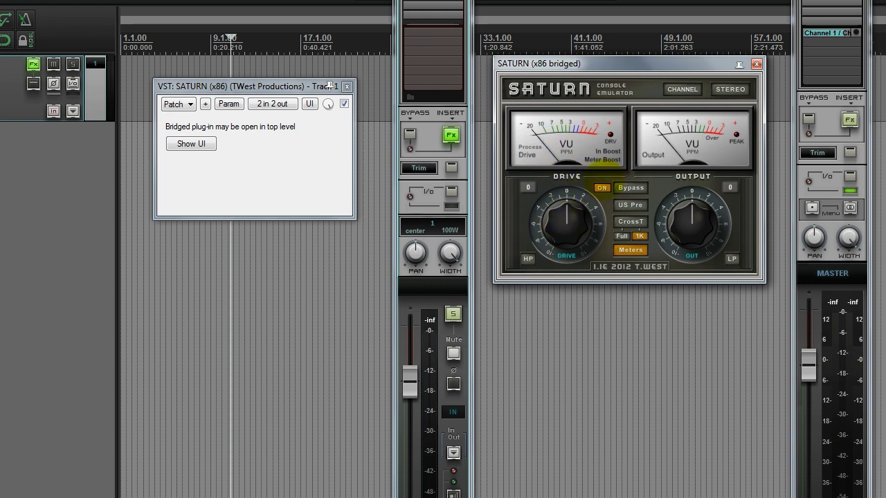
drag(626, 67, 627, 78)
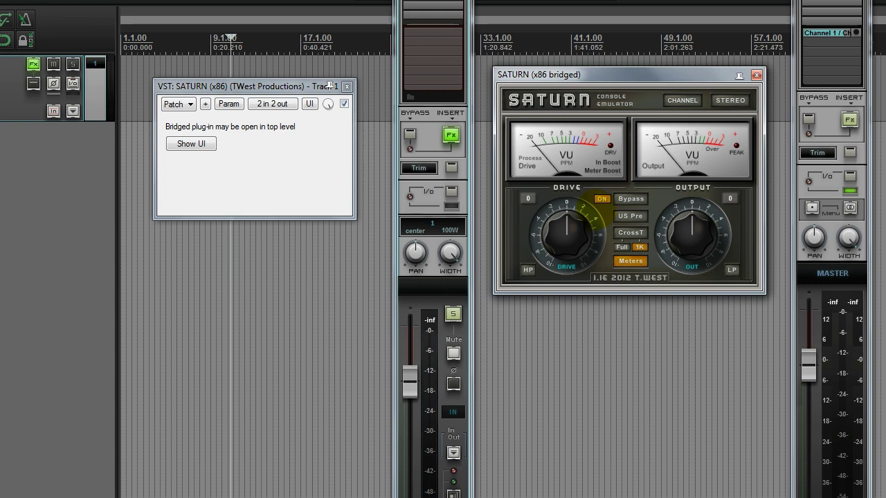
click(347, 86)
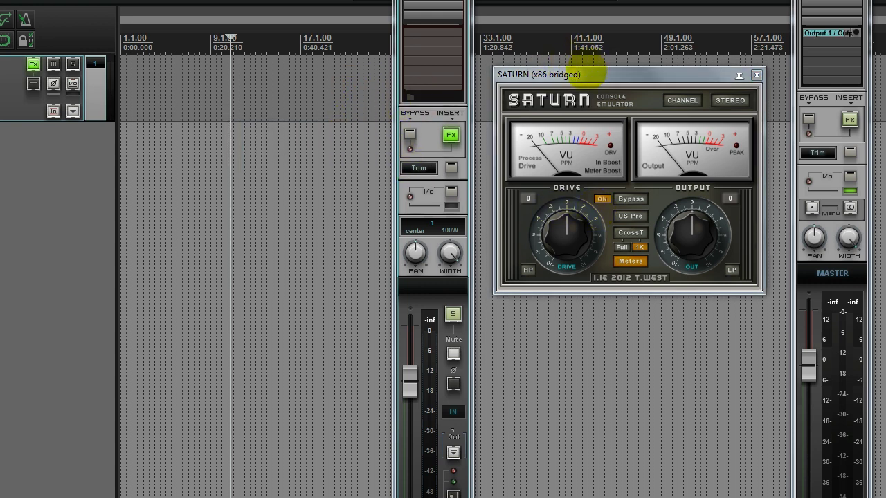
drag(597, 70, 598, 67)
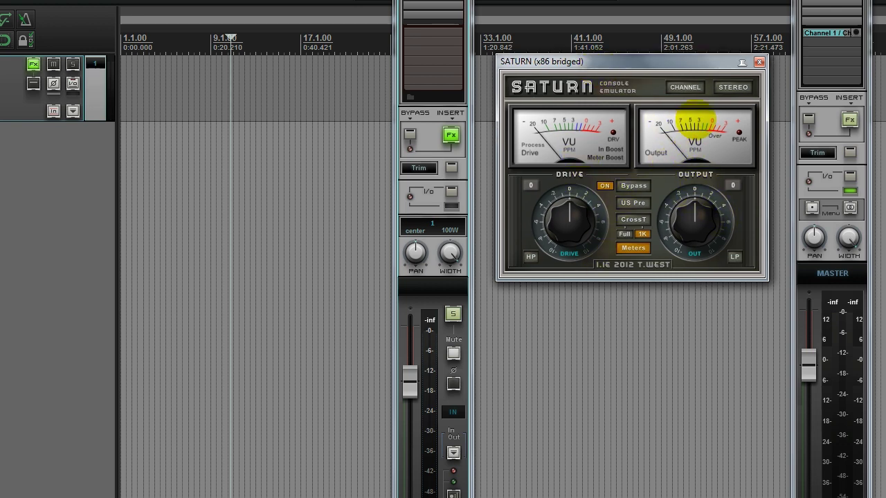
click(760, 61)
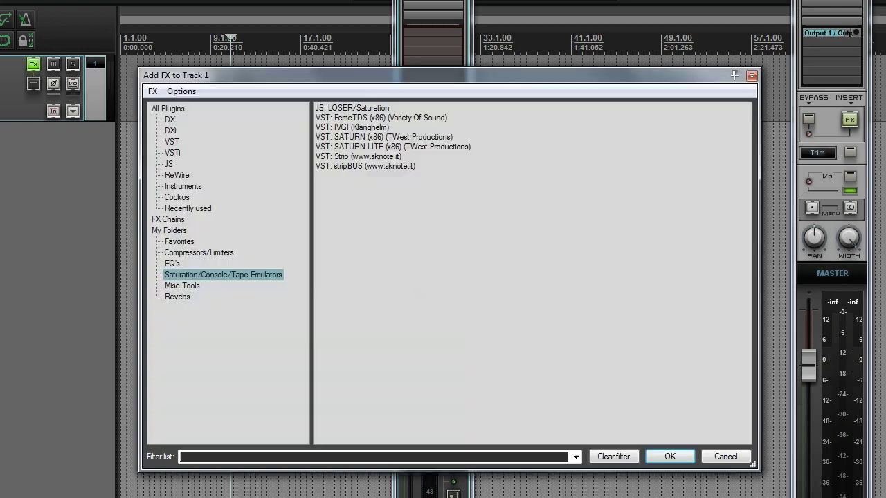
click(451, 135)
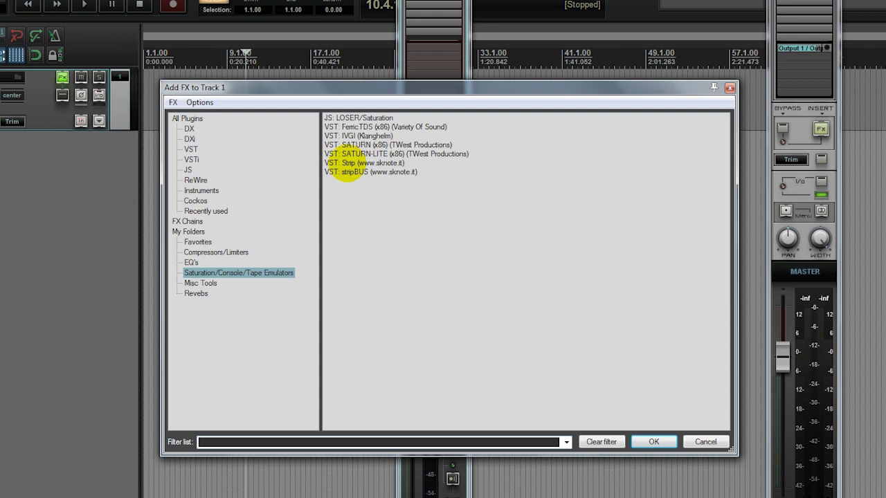
double_click(341, 157)
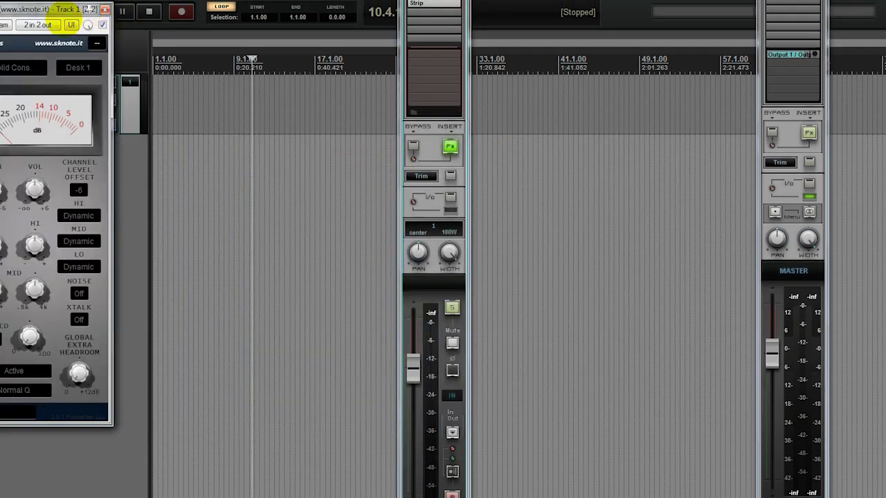
drag(45, 9, 588, 89)
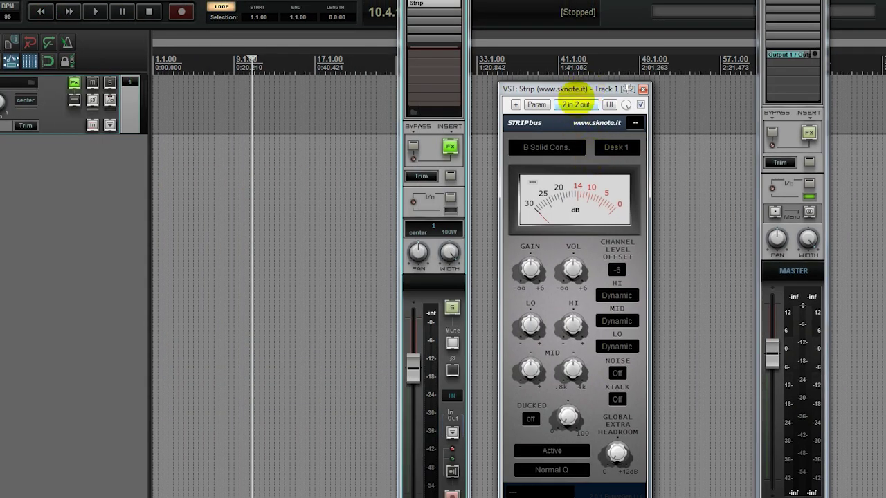
drag(578, 88, 584, 83)
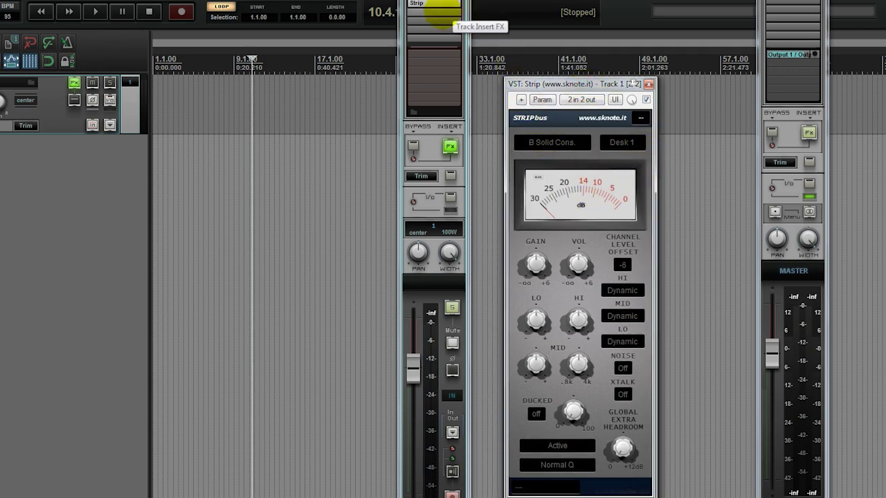
drag(536, 84, 585, 58)
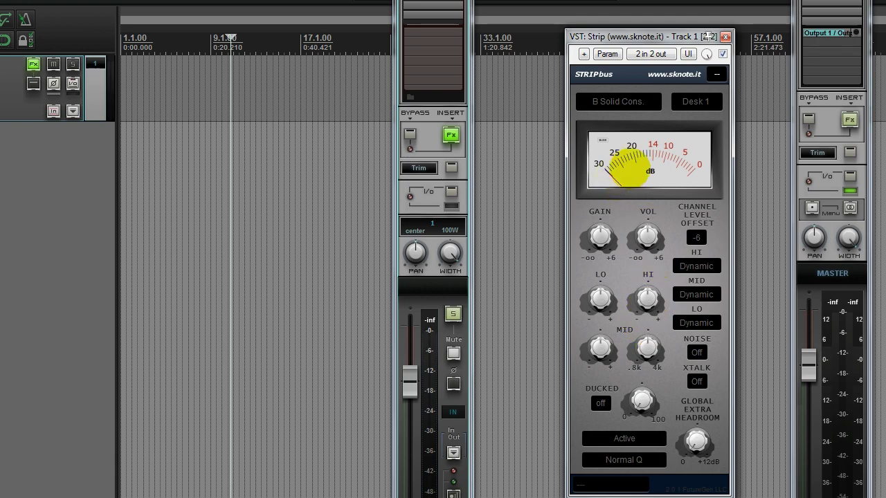
click(609, 102)
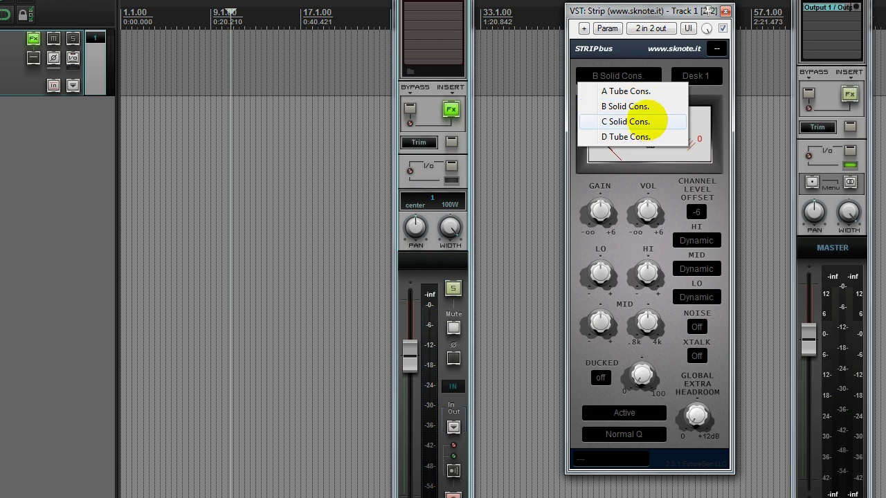
click(613, 15)
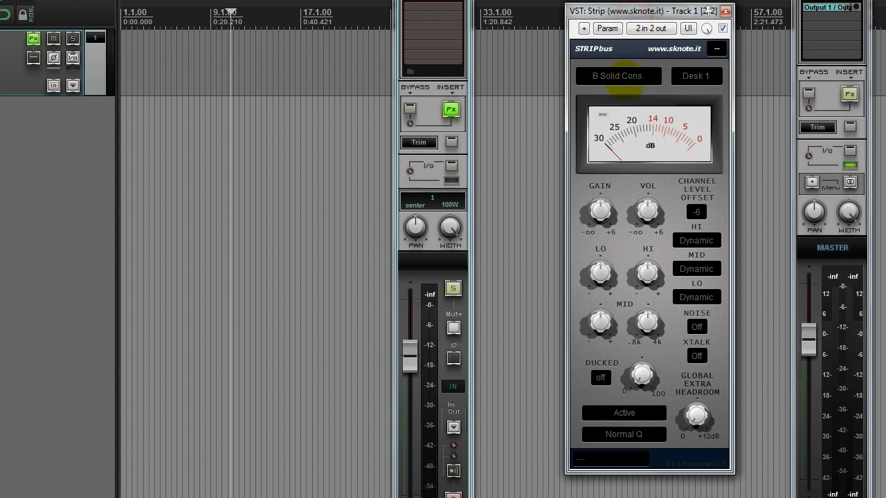
drag(651, 11, 596, 19)
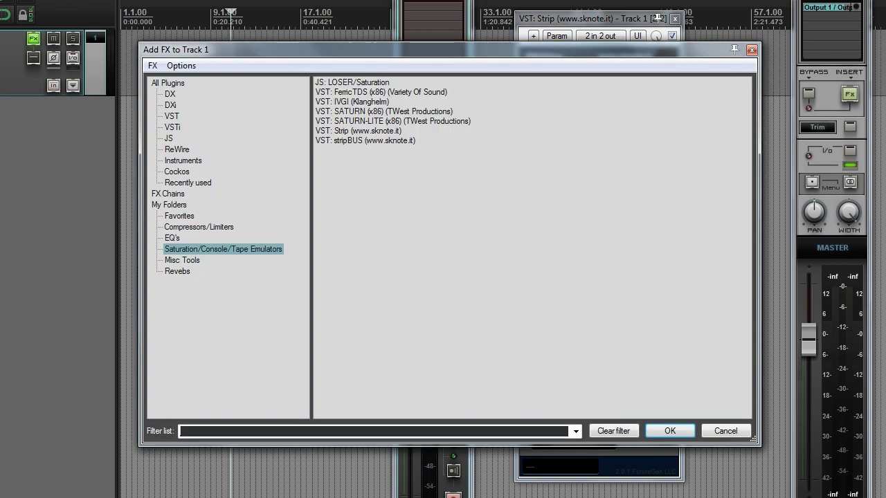
- Add stripBUS to Track 1, view its compressor models, then close the stripBUS and Strip windows
click(332, 141)
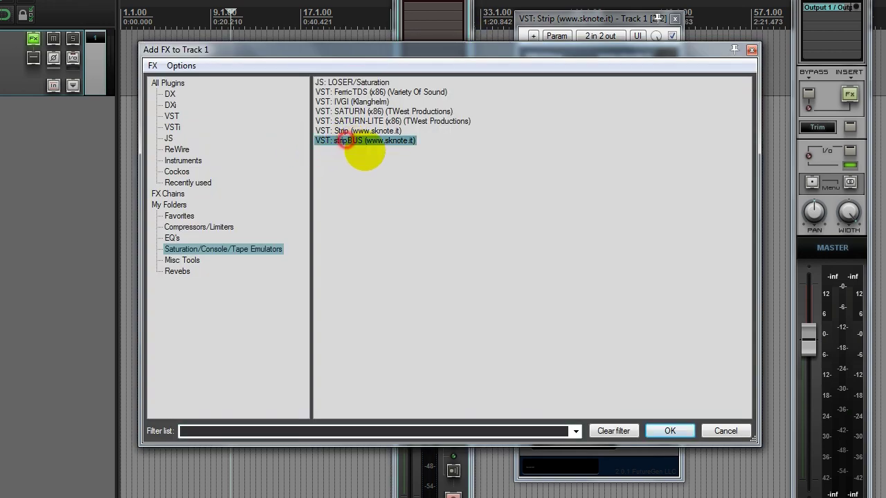
double_click(356, 141)
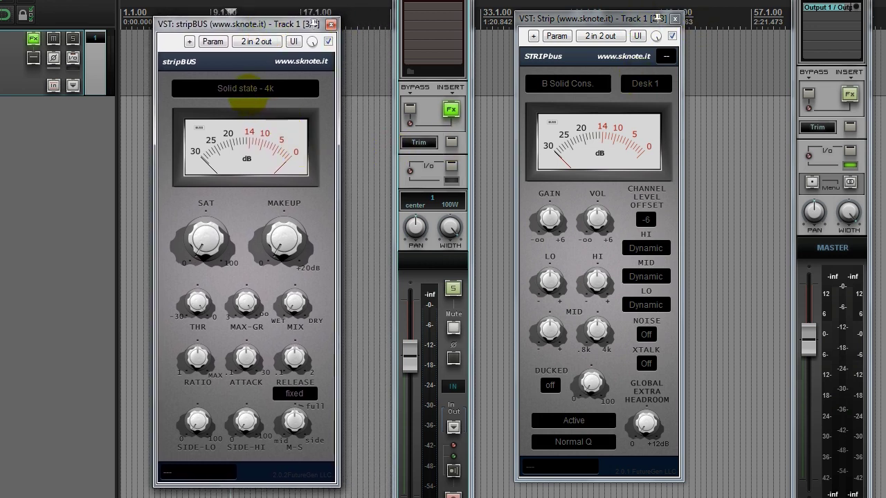
click(245, 91)
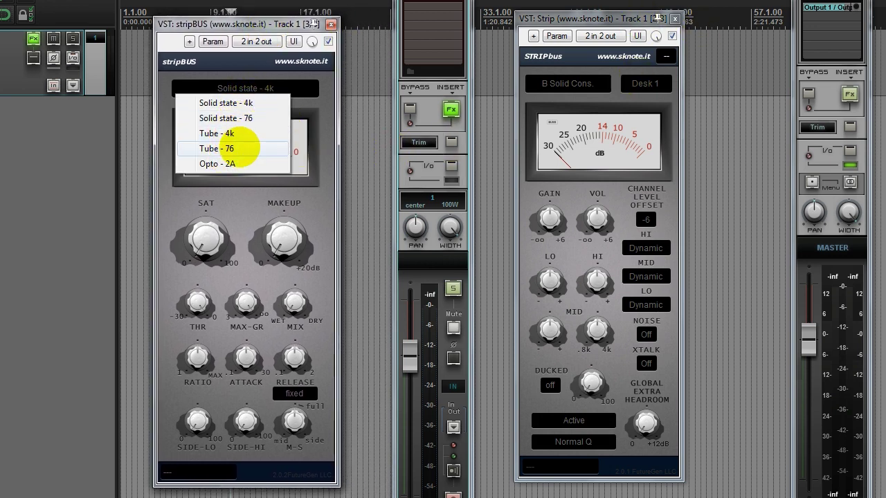
click(331, 24)
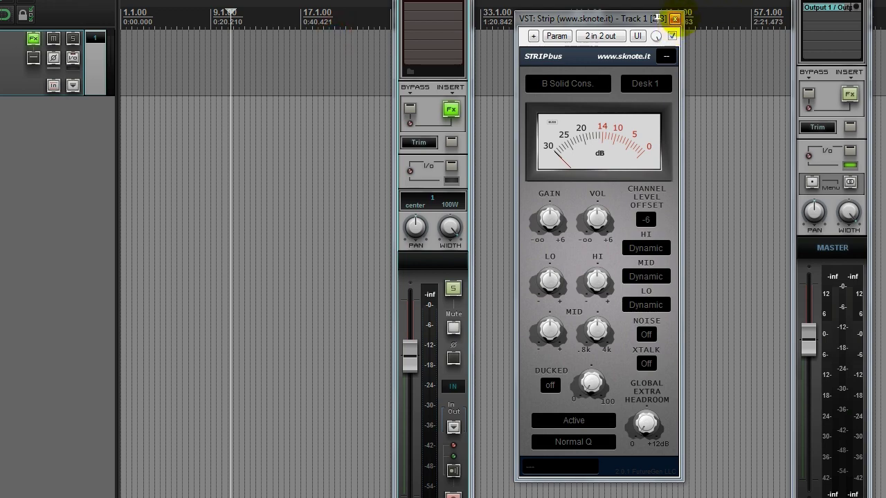
click(675, 18)
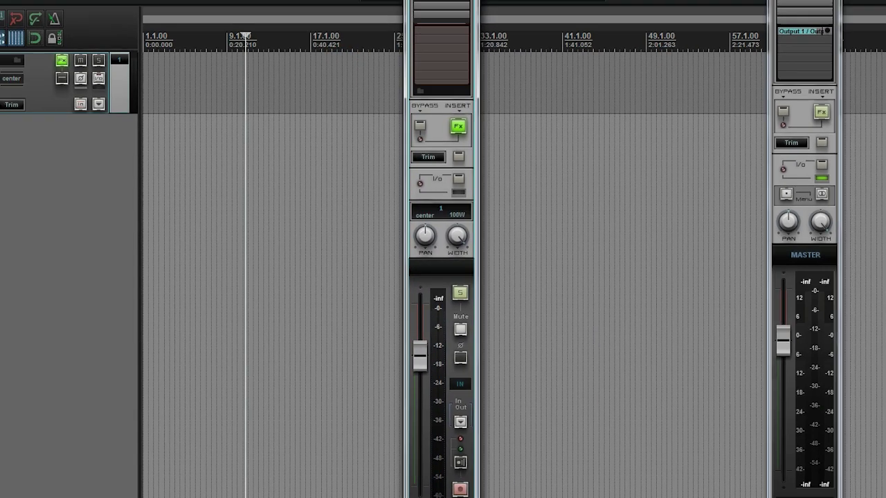
- Delete SATURN, Strip and stripBUS from Track 1's FX chain
right_click(446, 25)
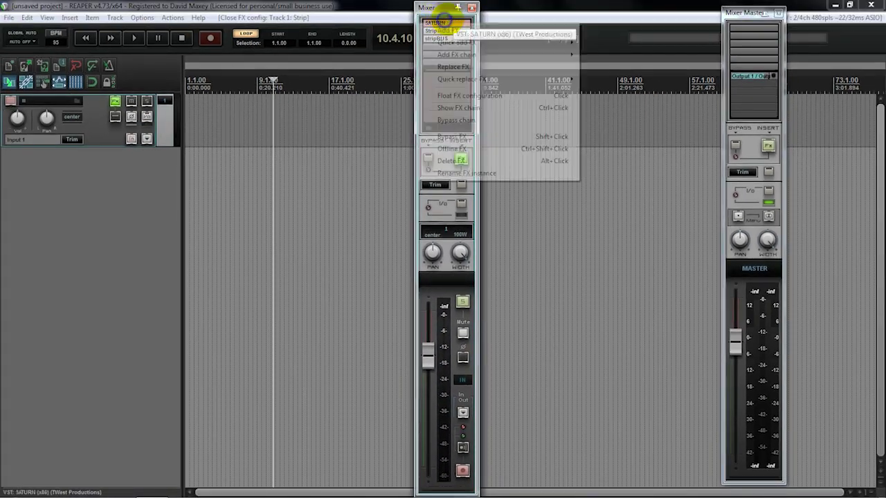
click(443, 160)
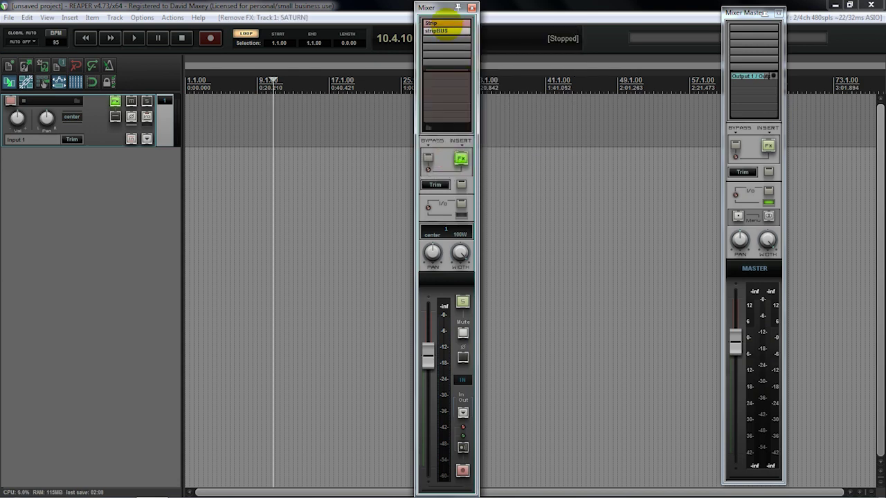
right_click(446, 26)
click(450, 160)
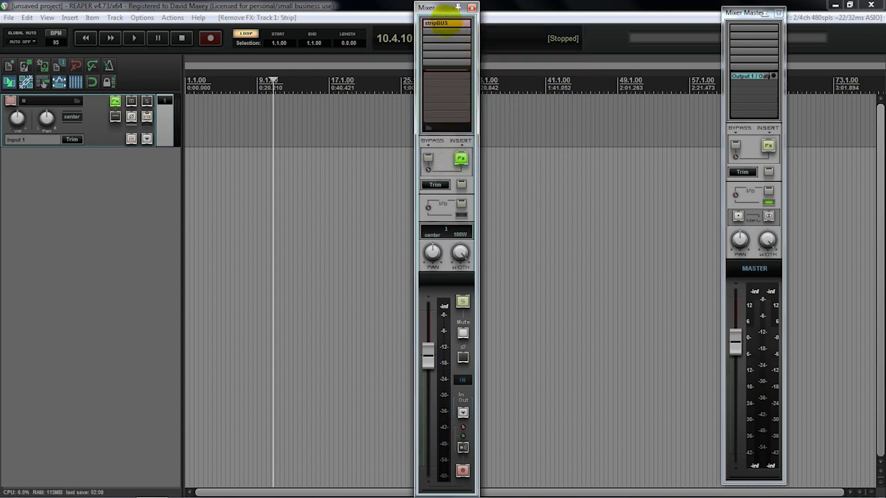
right_click(446, 24)
click(440, 162)
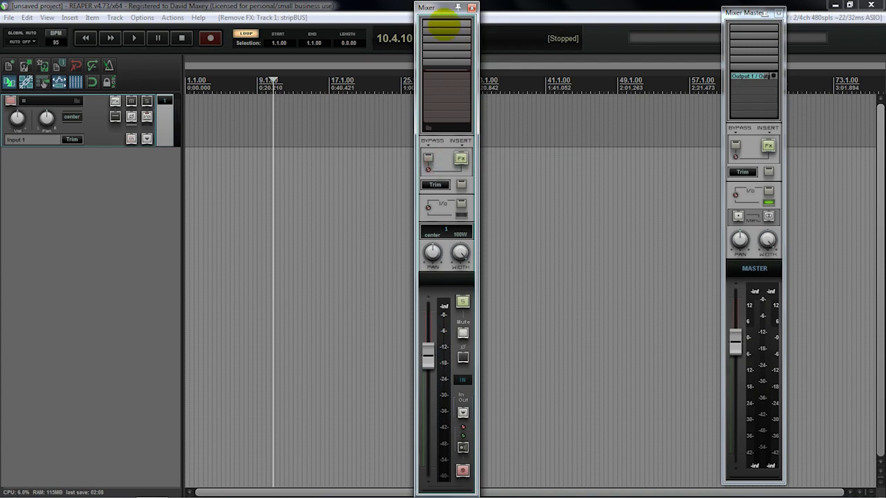
double_click(445, 27)
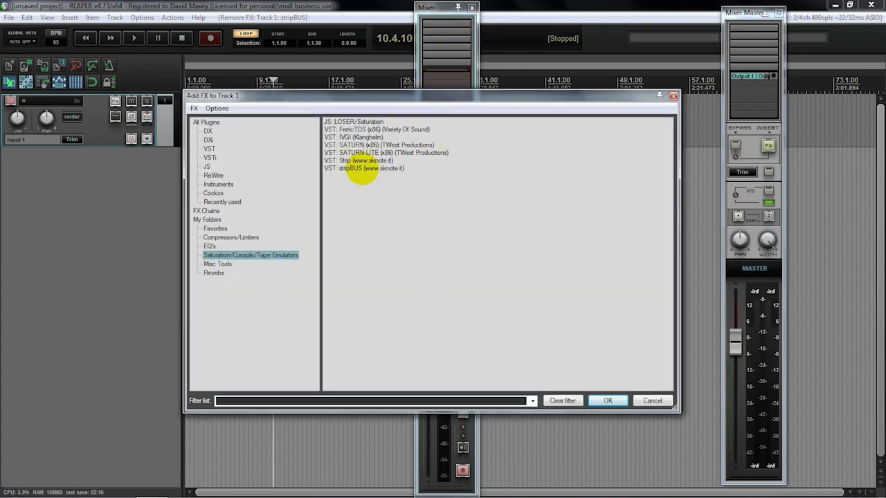
- Add FerricTDS (x86) to Track 1, turn its Saturation up and back, then close it
click(349, 129)
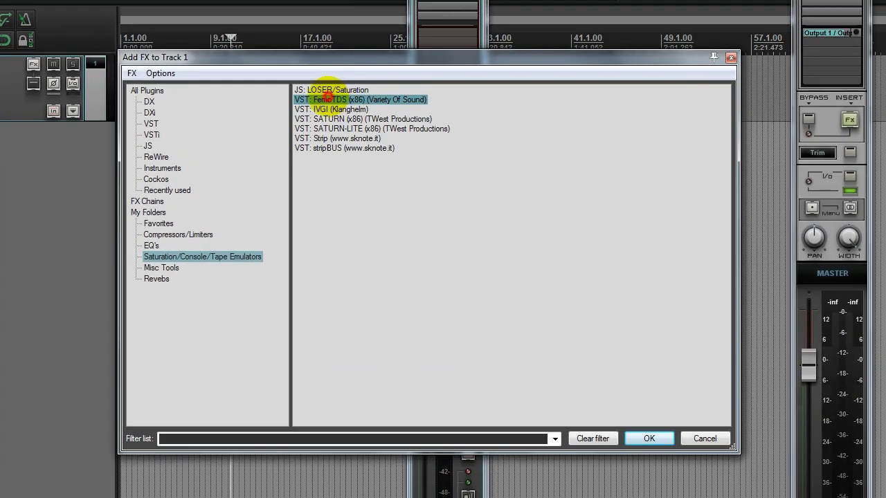
double_click(387, 99)
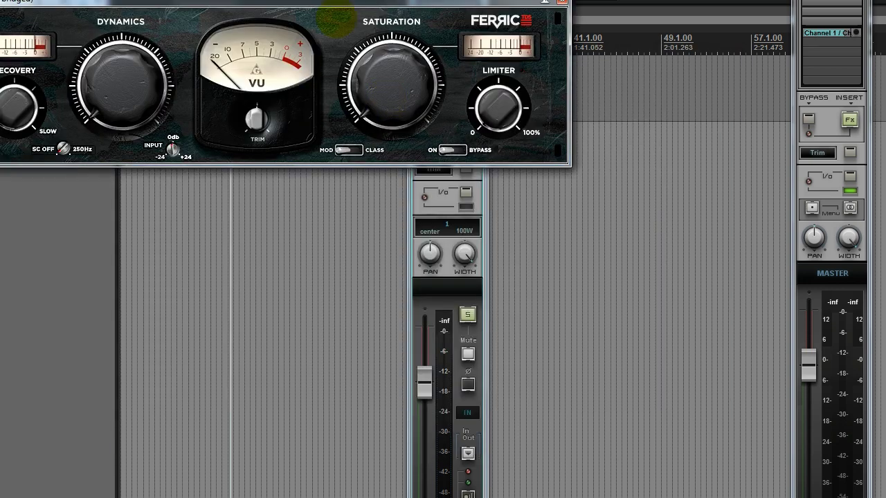
drag(339, 2, 505, 174)
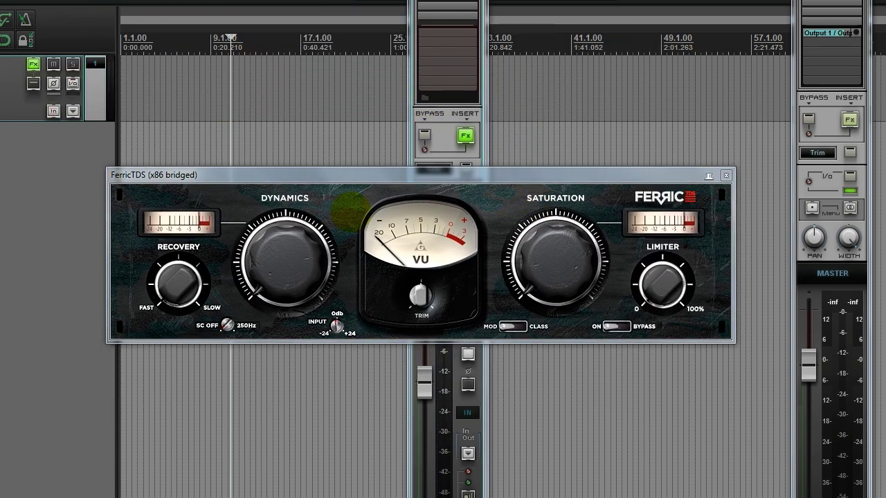
drag(528, 174, 536, 142)
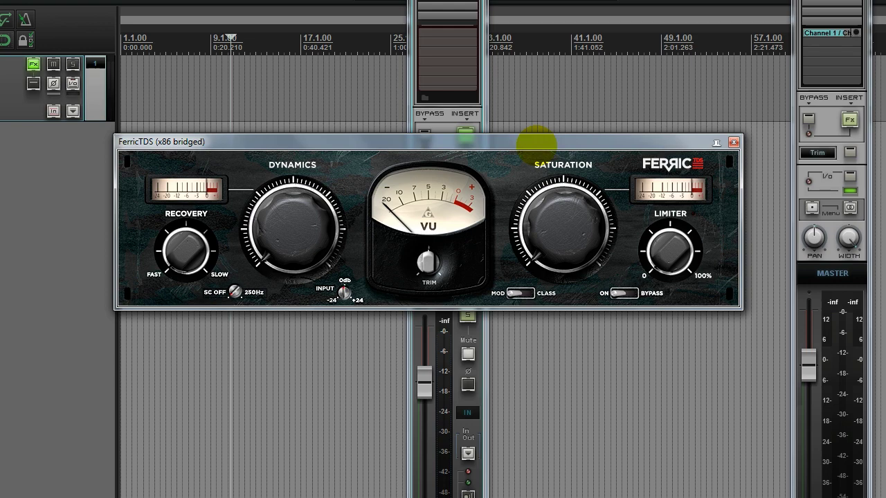
drag(536, 145, 541, 141)
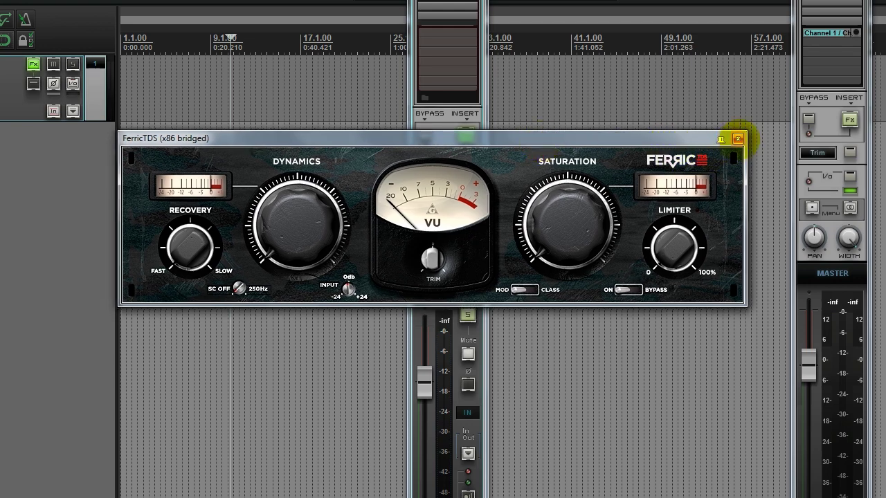
mouse_move(623, 139)
mouse_down()
mouse_move(615, 142)
mouse_move(632, 133)
mouse_up()
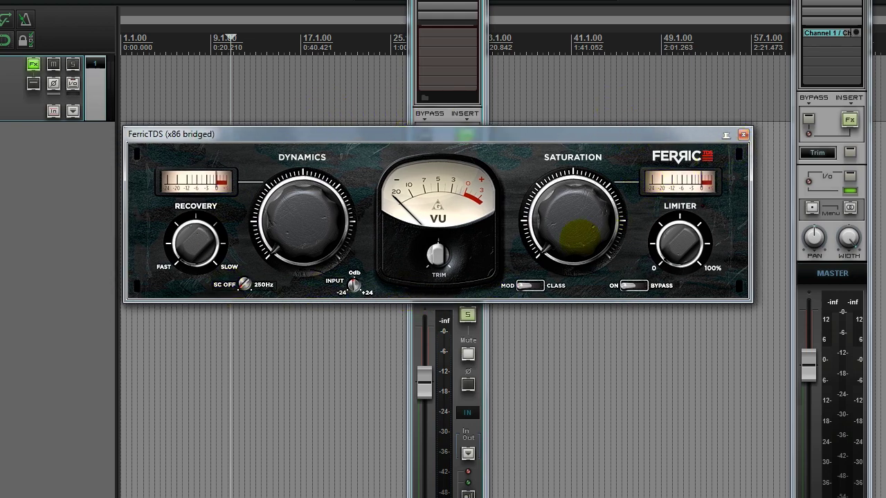
drag(547, 247, 587, 203)
drag(509, 134, 484, 148)
click(719, 148)
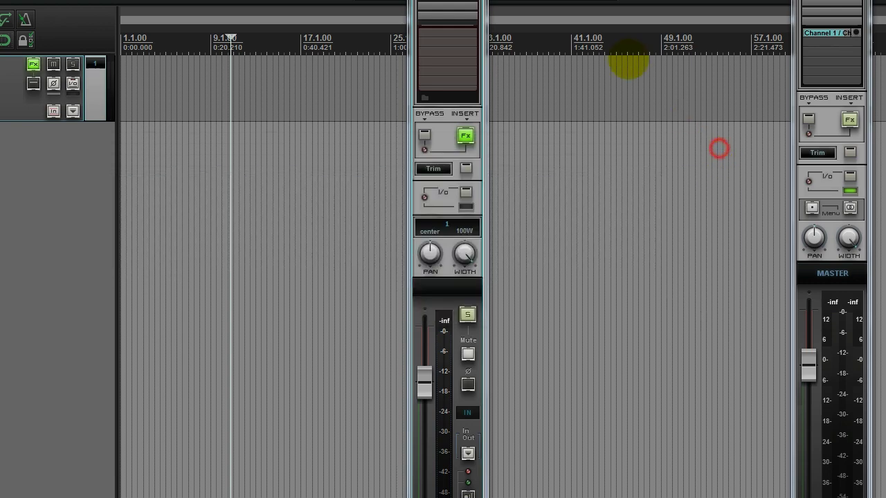
- Delete FerricTDS from Track 1 and select VST: SATURN (x86) in the reopened plugin browser
right_click(462, 134)
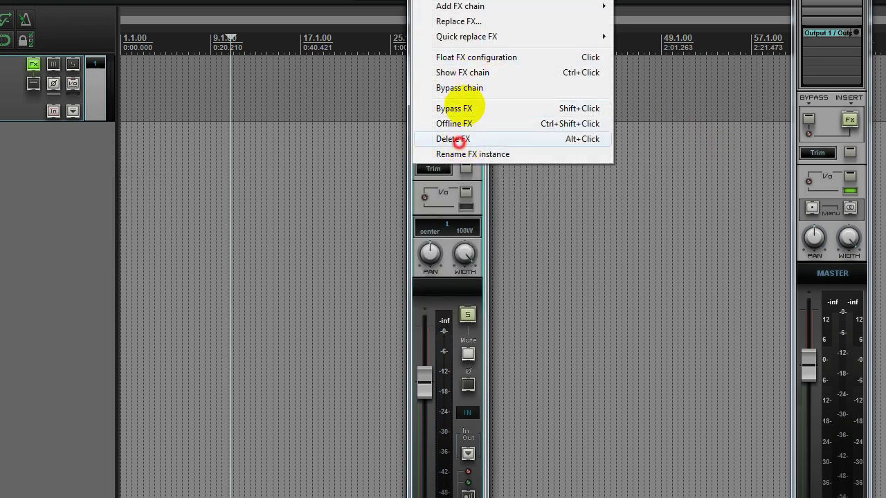
click(453, 138)
double_click(446, 138)
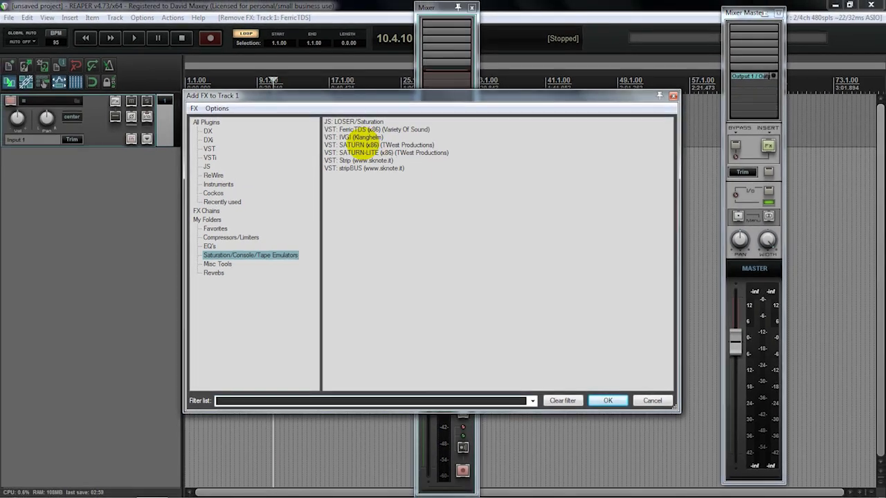
click(360, 144)
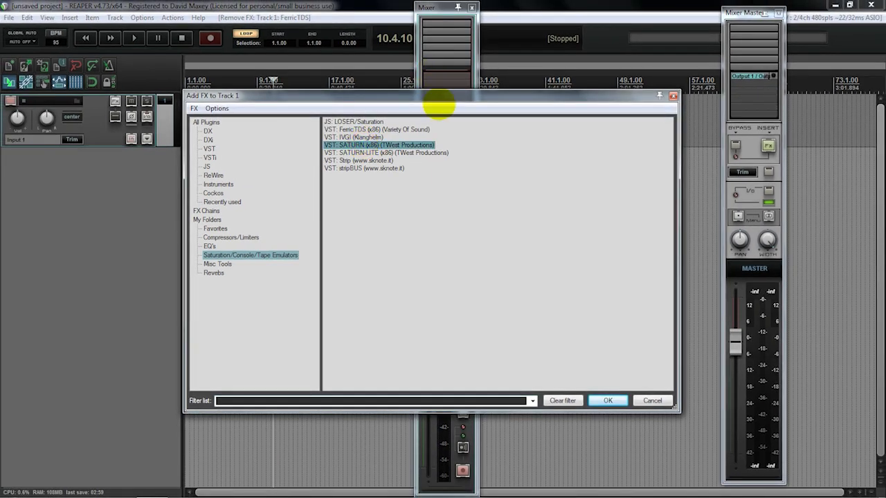
- Add SATURN to Track 1, close its FX configuration window, and move the SATURN interface higher
key(Return)
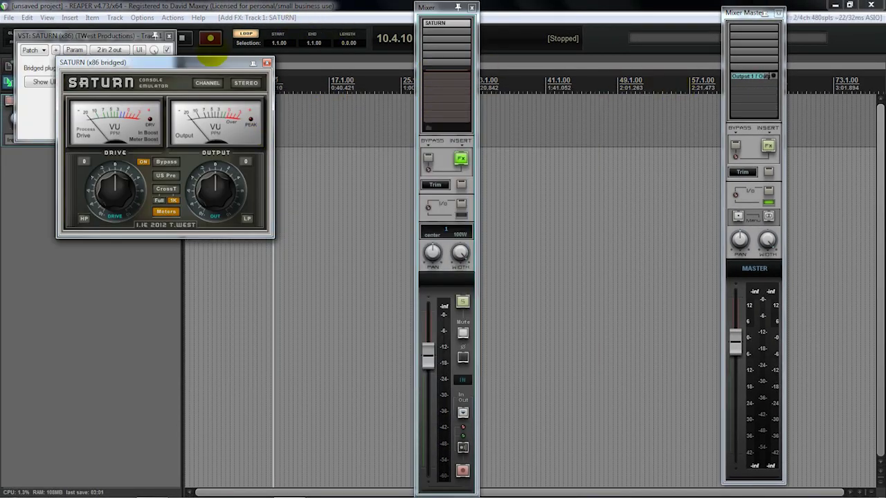
drag(206, 63, 644, 139)
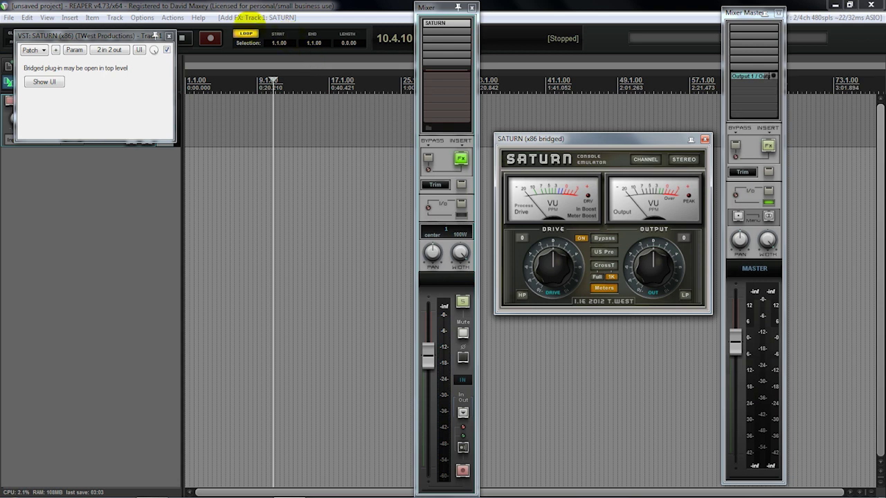
drag(114, 35, 195, 105)
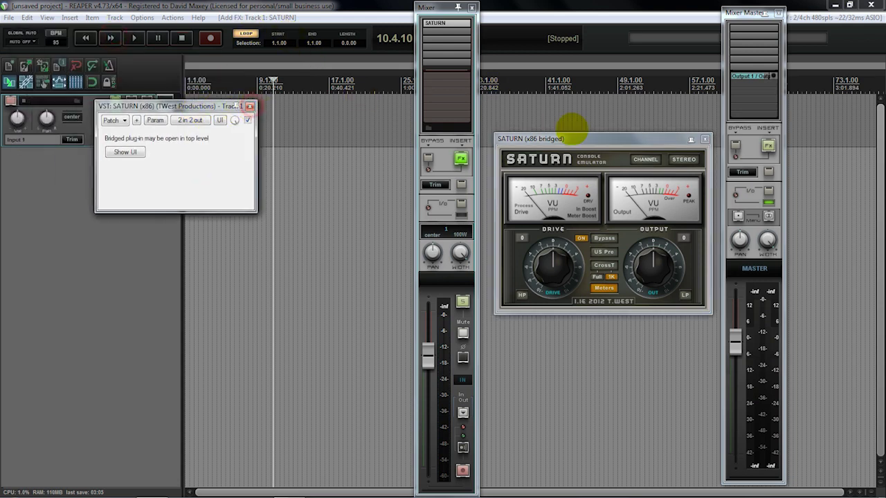
click(249, 106)
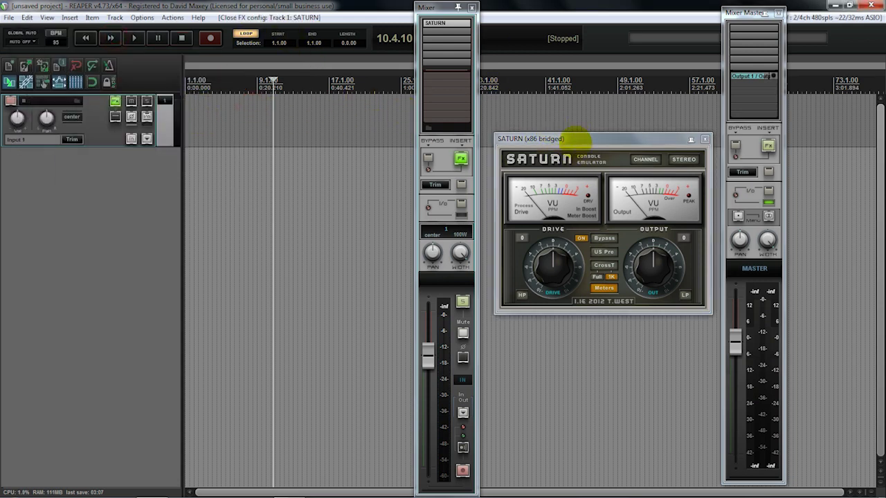
drag(575, 139, 574, 95)
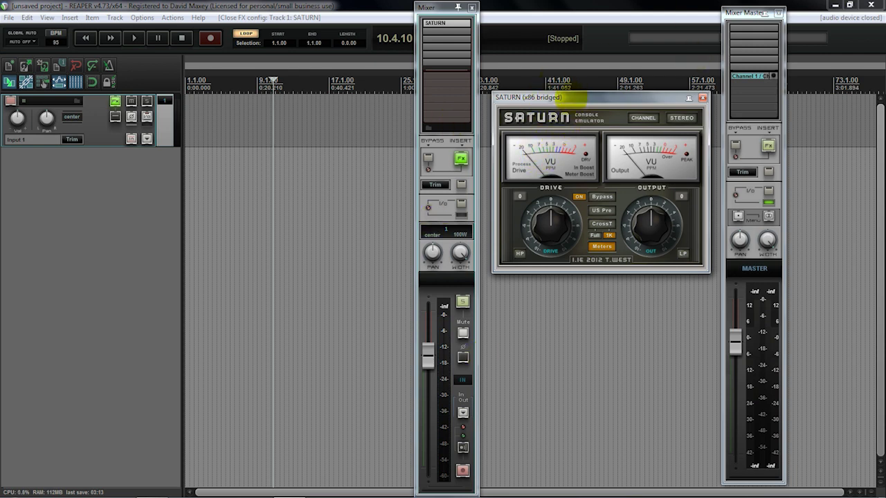
drag(574, 95, 566, 82)
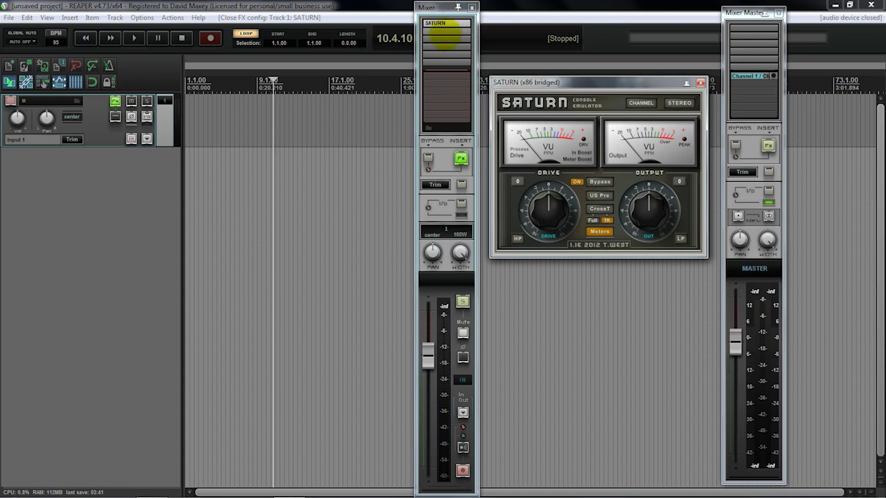
double_click(446, 32)
- Close the SATURN window and add VST: ReaComp (Cockos) from the Compressors/Limiters folder
drag(391, 97, 221, 148)
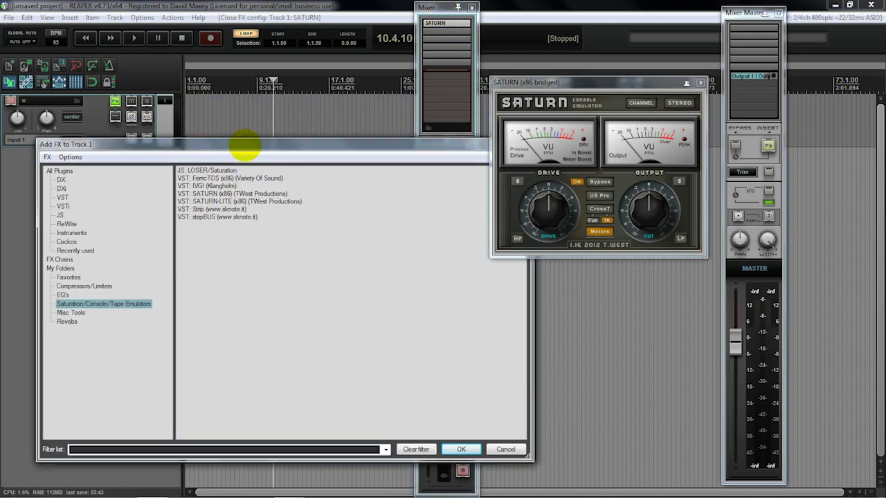
click(700, 82)
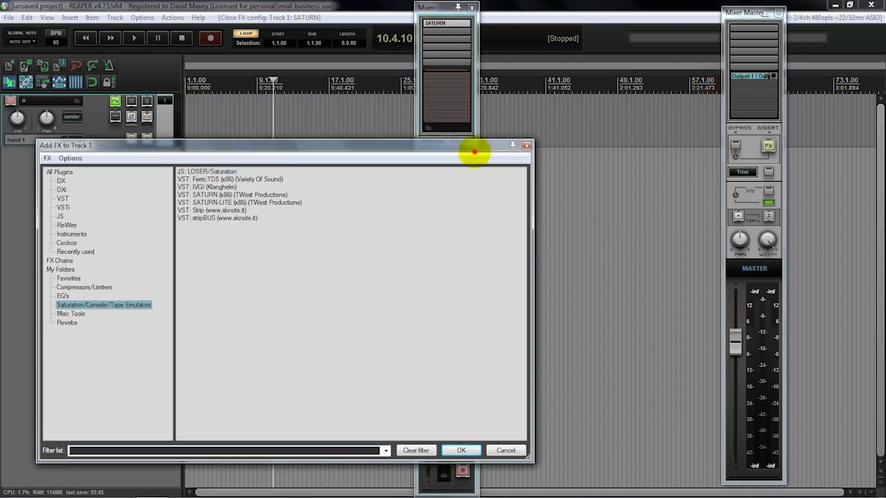
drag(475, 152, 625, 104)
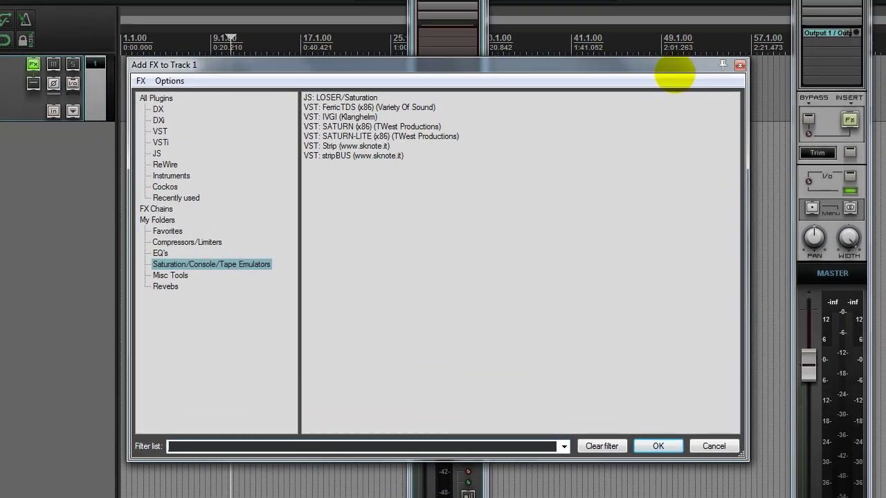
drag(675, 76, 685, 63)
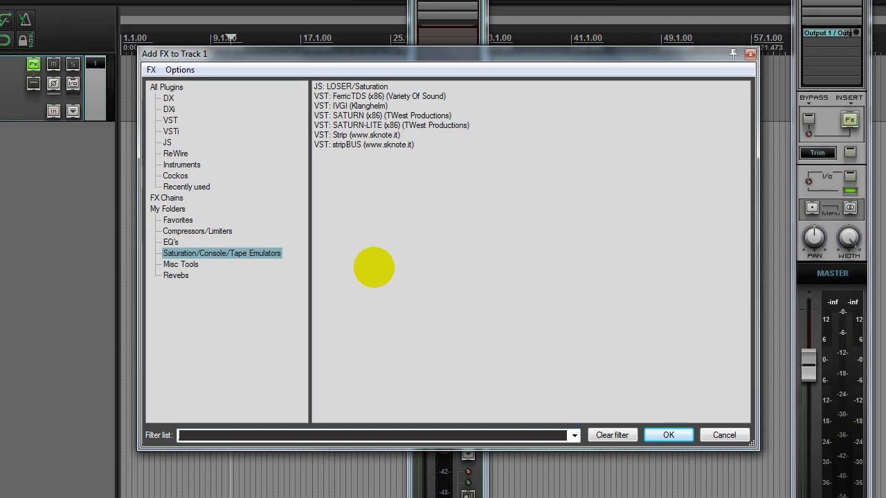
click(214, 231)
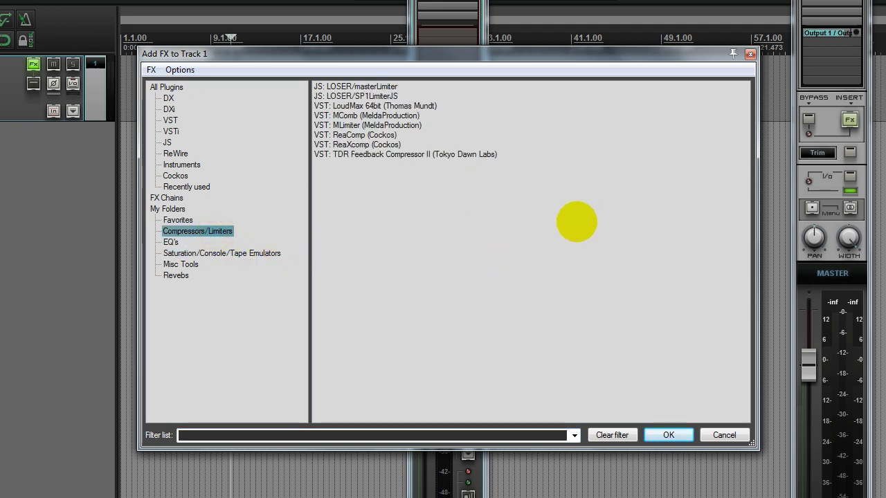
double_click(356, 135)
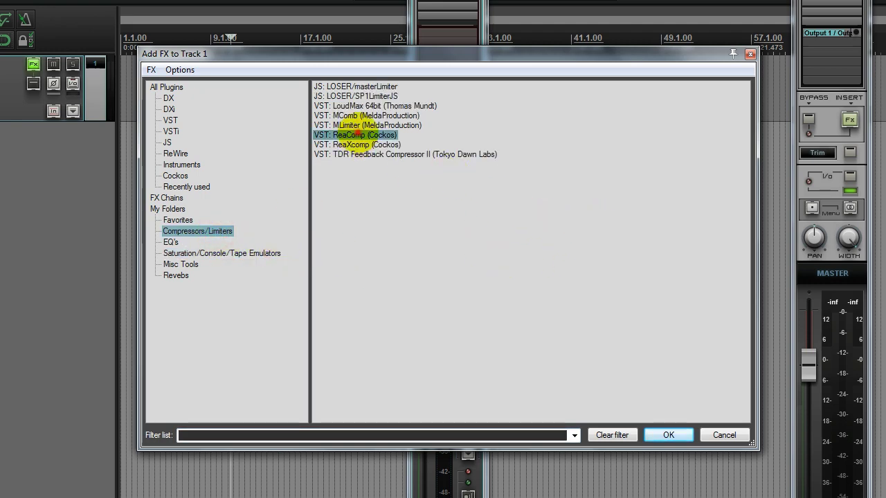
drag(209, 48, 271, 147)
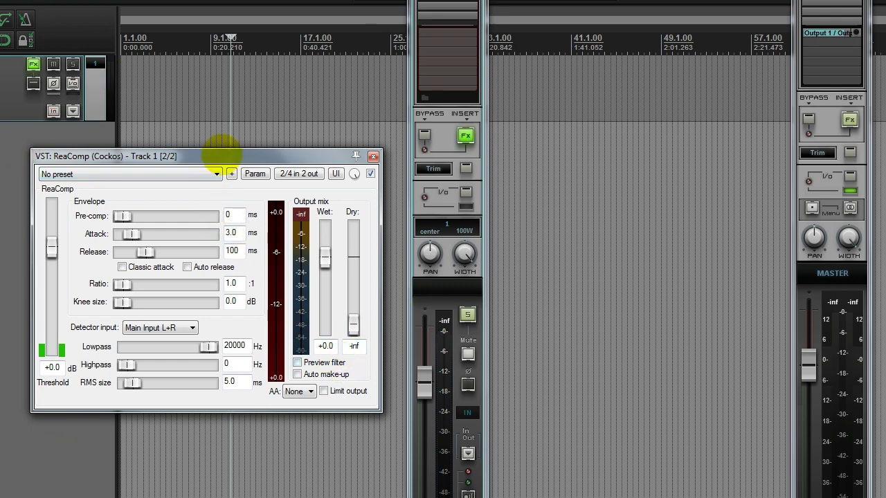
- Try ReaComp's Lowpass and Pre-comp at 1 and 4 ms, restoring 20000 Hz and 0 ms
drag(221, 151, 491, 108)
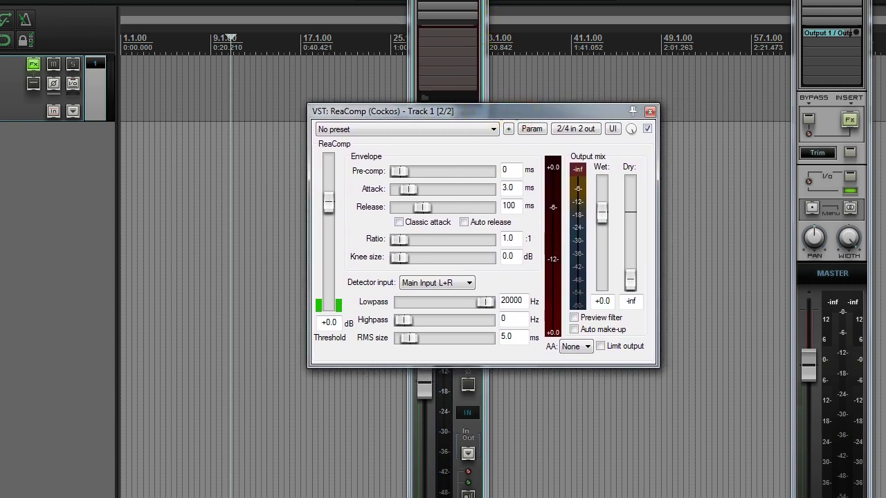
drag(480, 117, 451, 111)
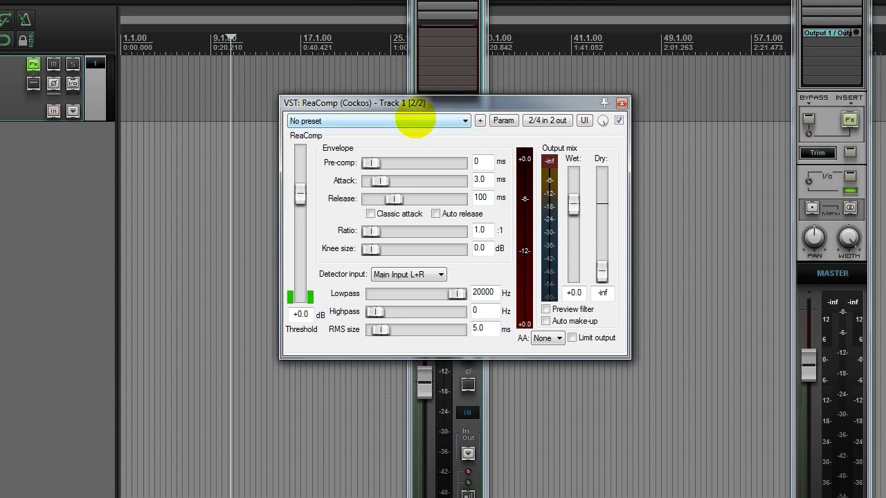
click(415, 120)
click(413, 119)
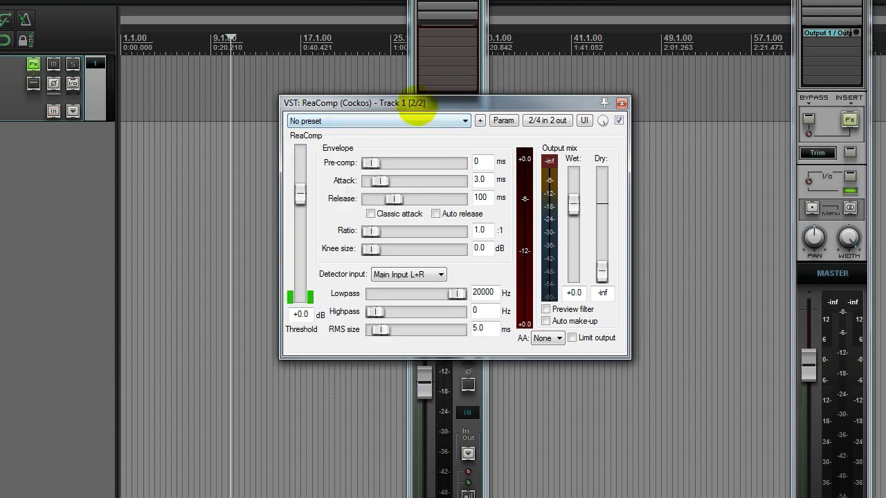
drag(395, 107, 152, 159)
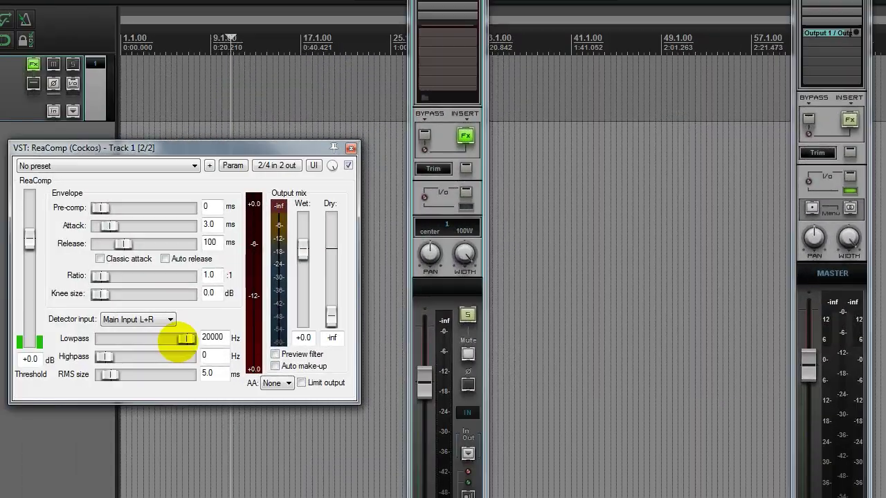
drag(185, 338, 186, 339)
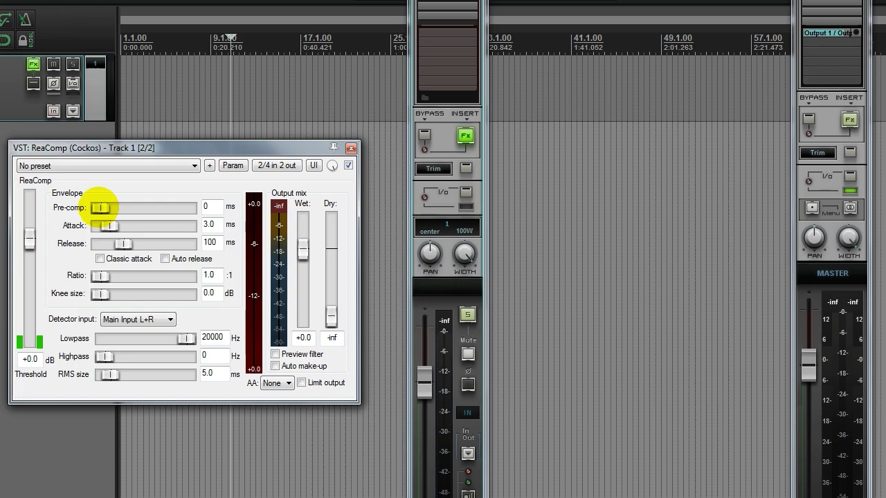
drag(101, 207, 101, 208)
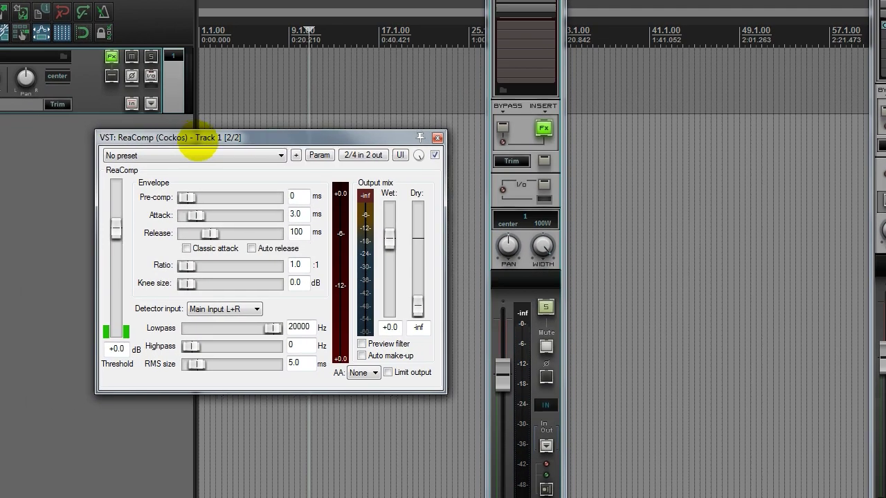
drag(197, 143, 199, 144)
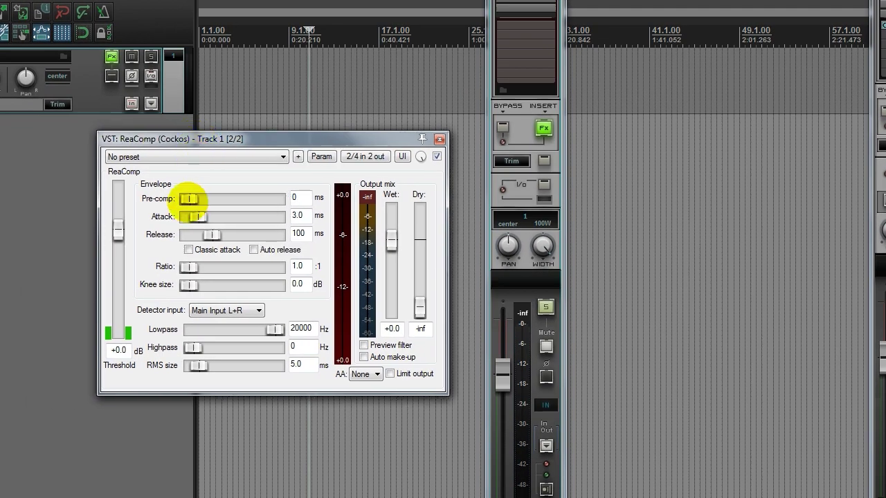
mouse_move(187, 199)
mouse_down()
mouse_move(201, 198)
mouse_move(186, 198)
mouse_up()
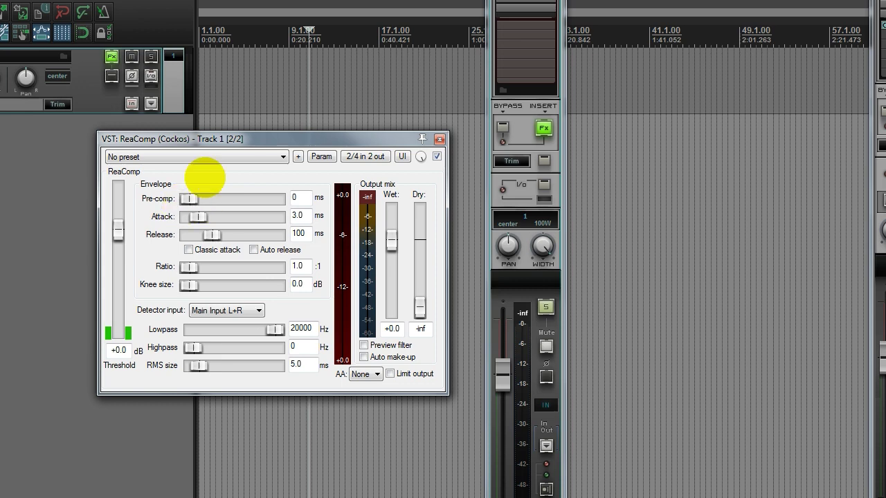
drag(239, 143, 221, 149)
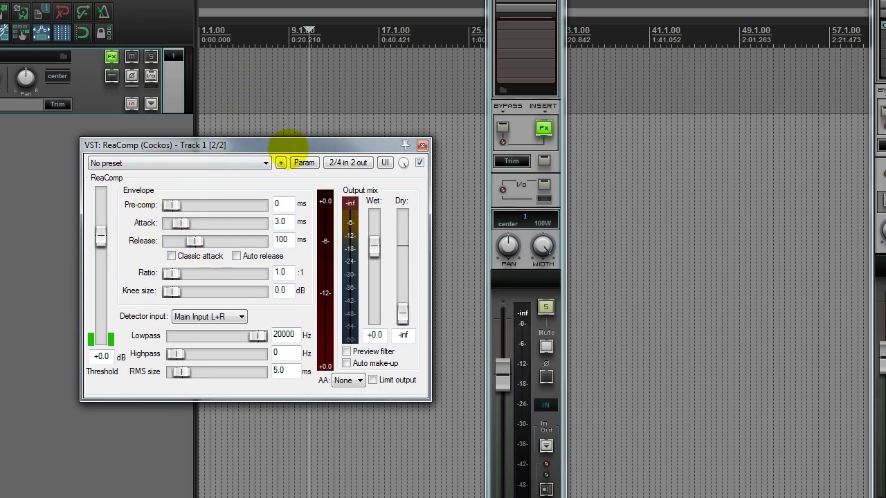
- Turn off ReaComp's output limiting and close its window
drag(288, 140, 278, 145)
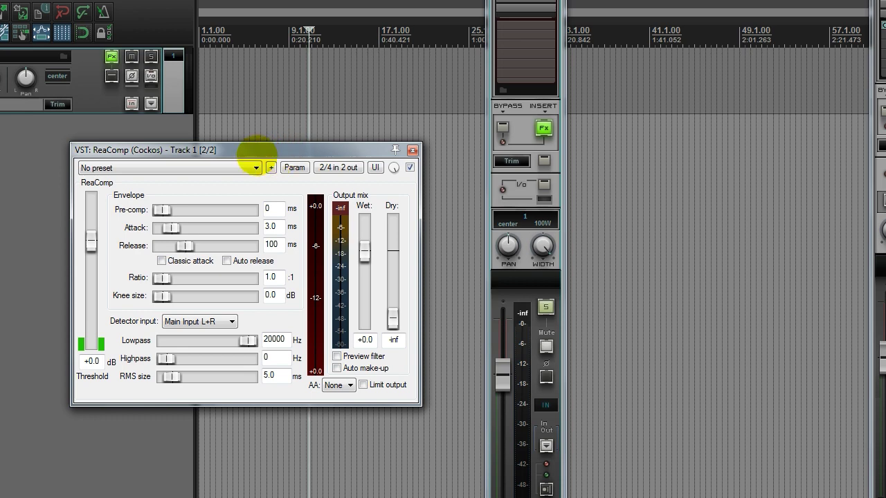
drag(254, 151, 246, 153)
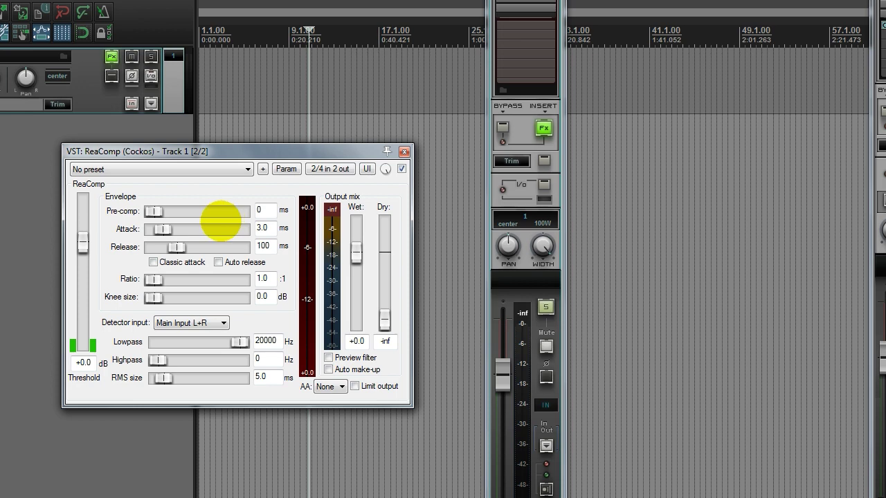
drag(251, 149, 243, 142)
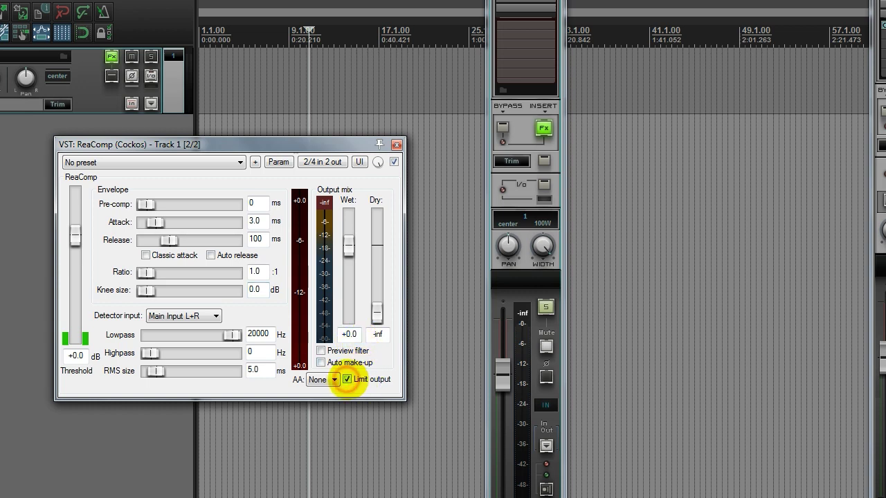
drag(308, 144, 288, 138)
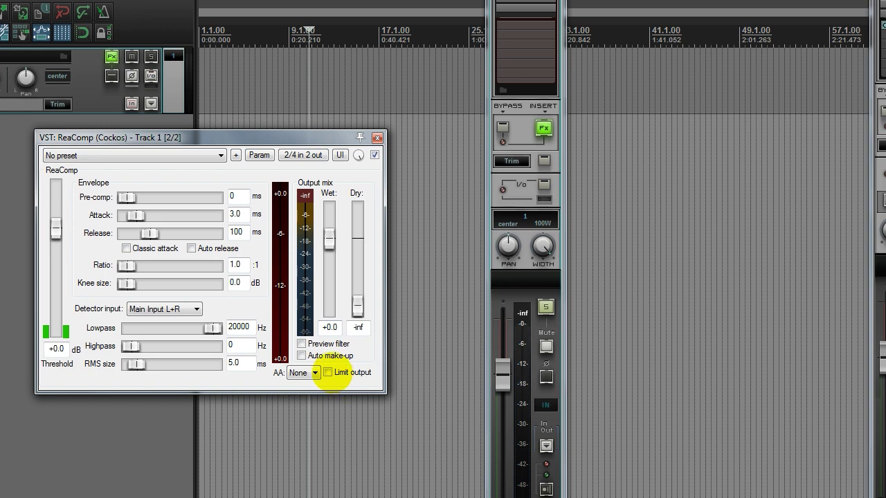
click(329, 372)
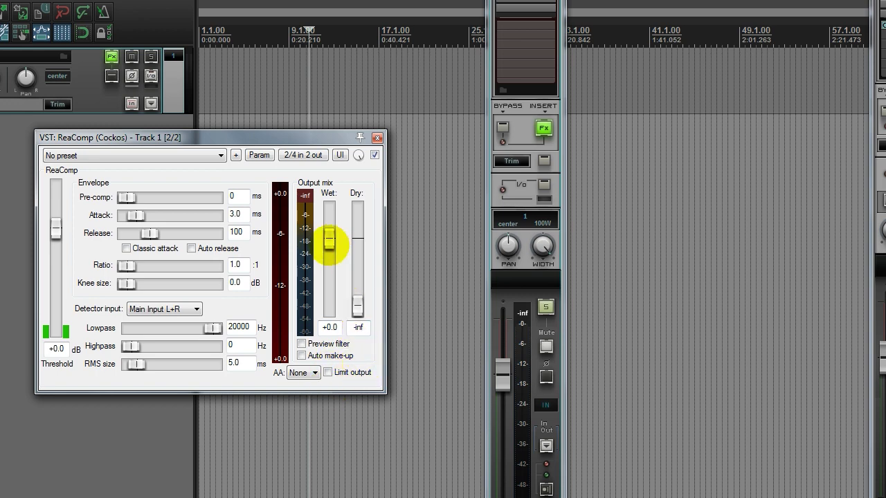
drag(279, 138, 294, 130)
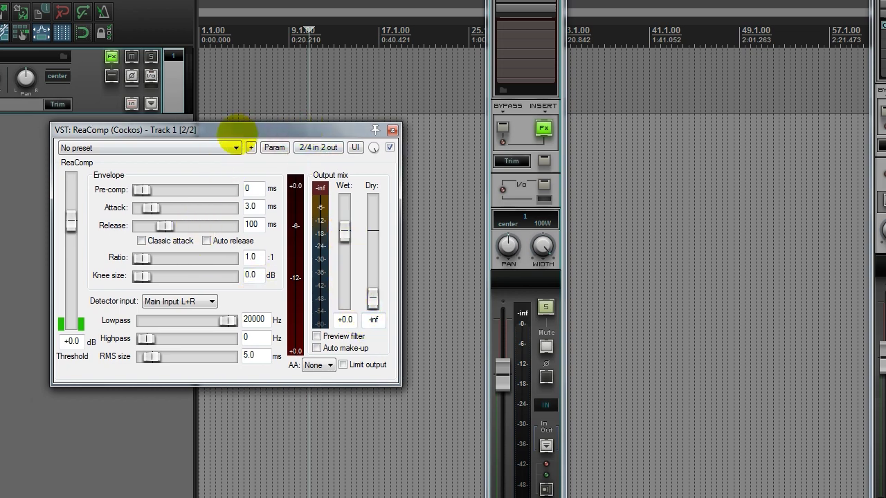
drag(235, 127, 261, 143)
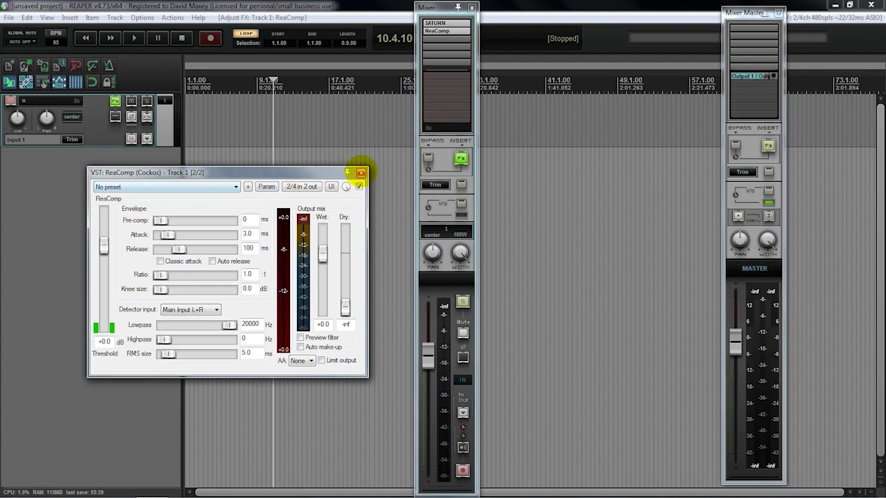
click(418, 146)
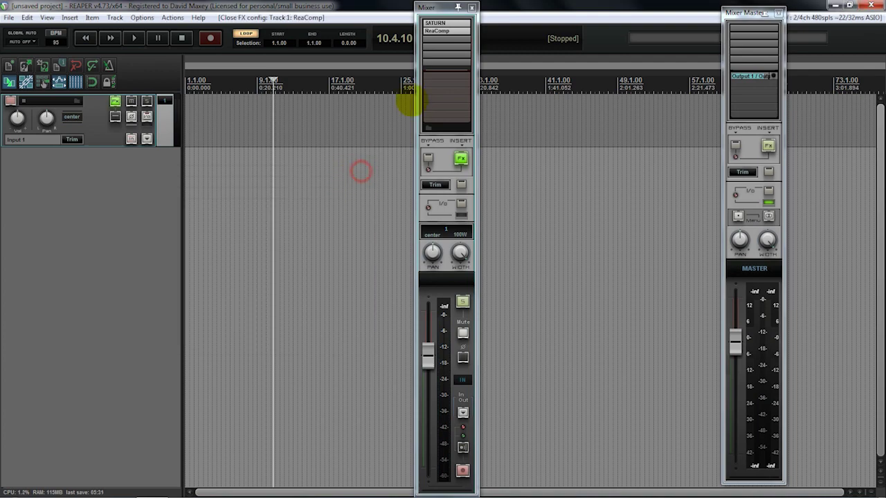
- Add VST: ReaEQ (Cockos) from the EQ folder as Track 1's third effect
double_click(446, 40)
drag(408, 93, 299, 114)
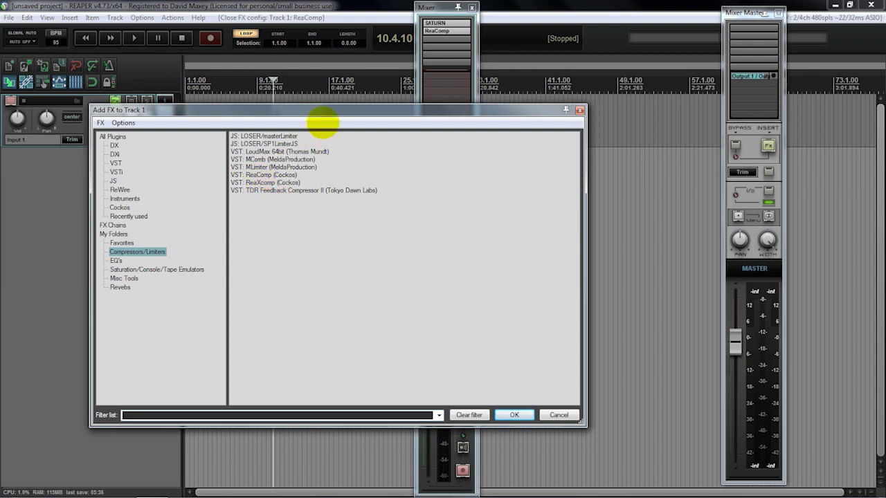
drag(327, 115, 351, 142)
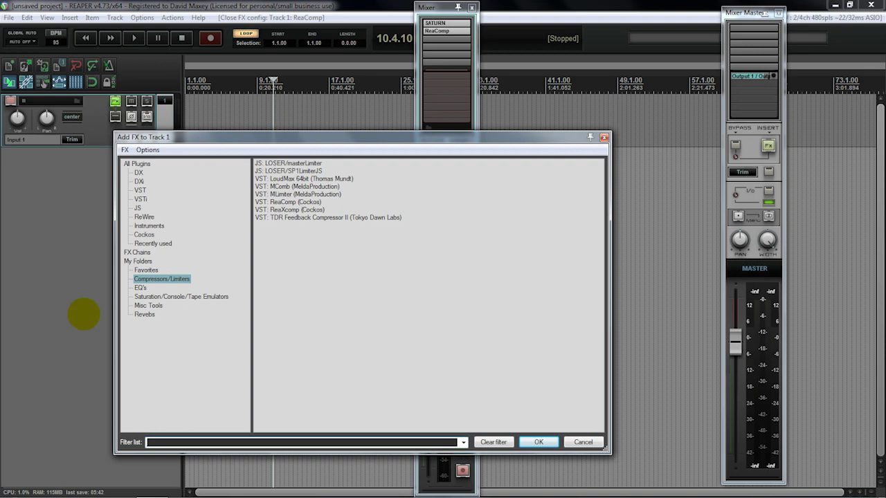
click(139, 287)
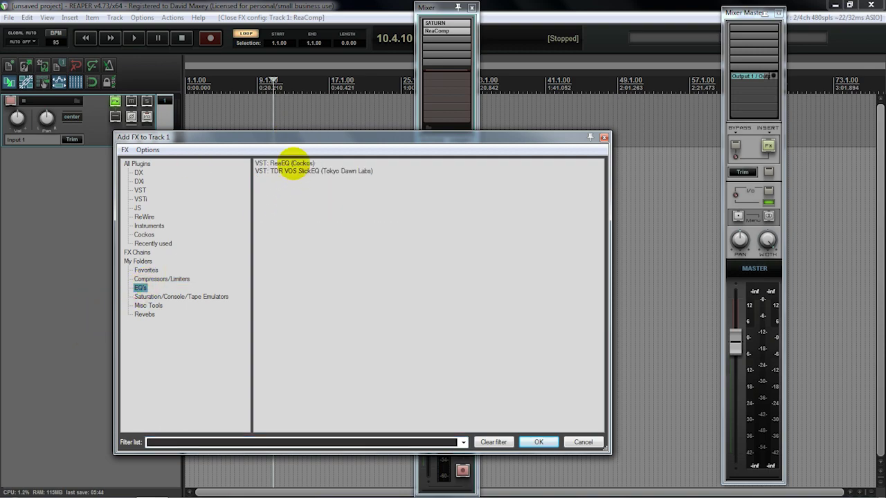
double_click(292, 163)
drag(220, 15, 510, 166)
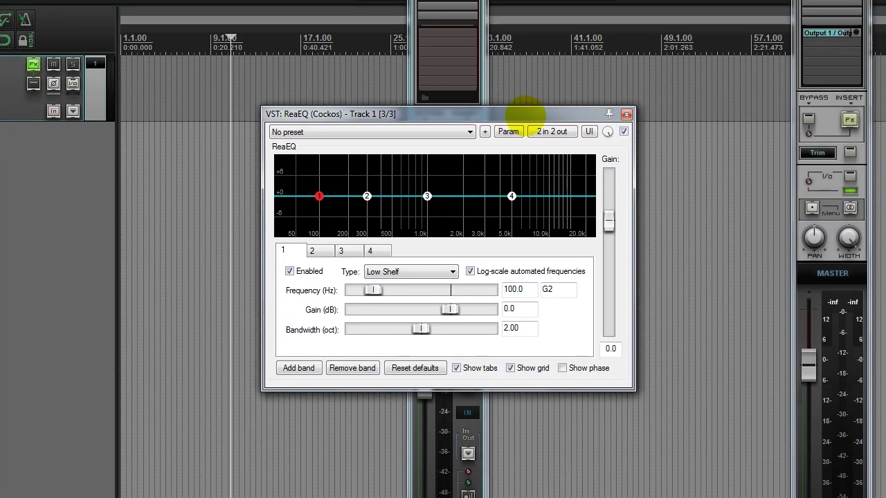
- Raise ReaEQ band 1 gain to 6.4 dB and narrow its bandwidth toward 1.38 octaves
drag(526, 112, 515, 123)
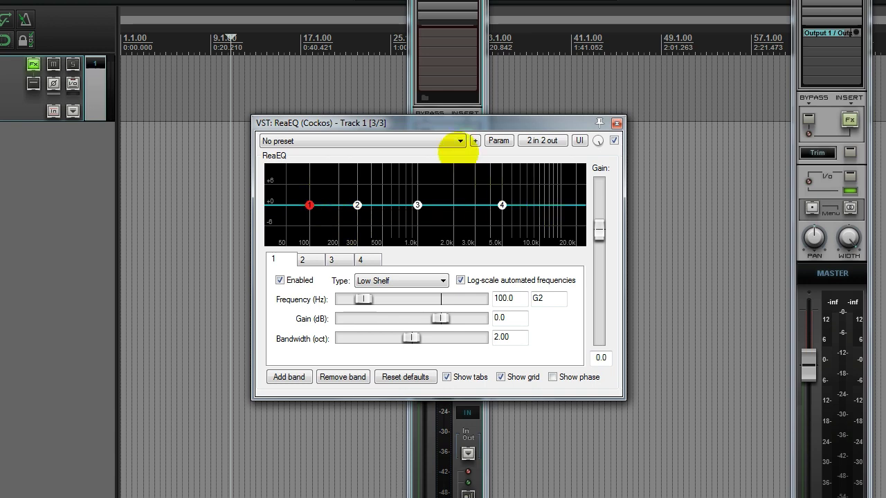
drag(459, 122, 454, 134)
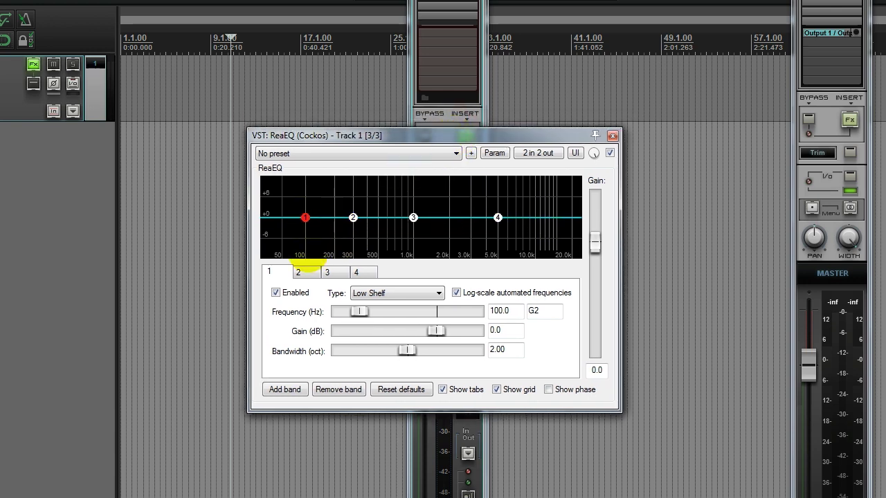
mouse_move(407, 351)
mouse_down()
mouse_move(362, 356)
mouse_move(409, 351)
mouse_up()
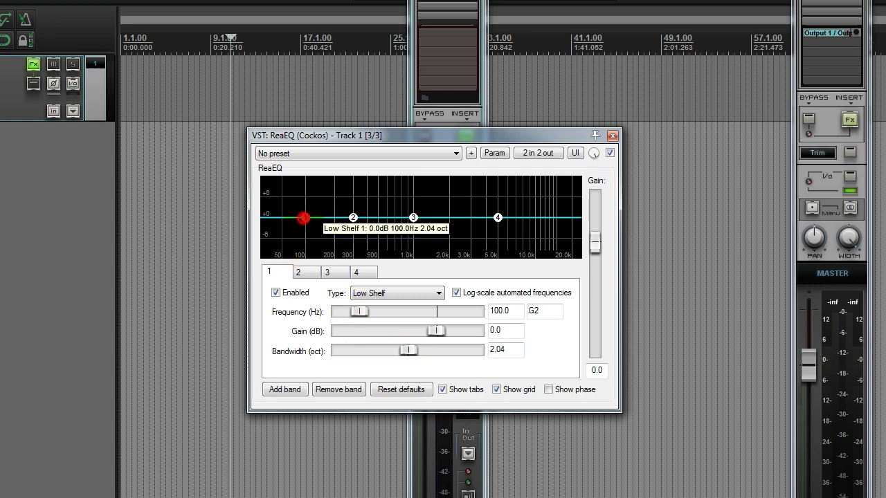
drag(305, 217, 305, 196)
mouse_move(408, 350)
mouse_down()
mouse_move(373, 350)
mouse_move(391, 350)
mouse_up()
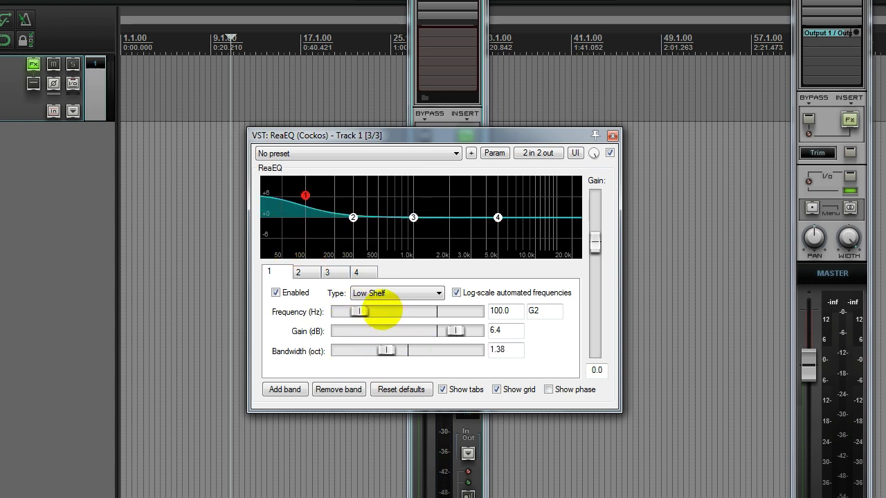
- Make band 1 an All Pass filter and set its frequency to 101.8 Hz
click(382, 293)
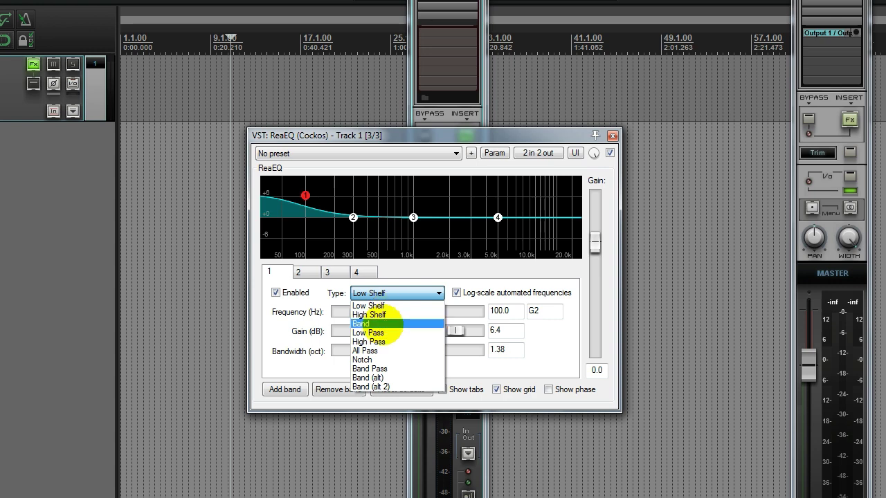
click(382, 324)
click(389, 291)
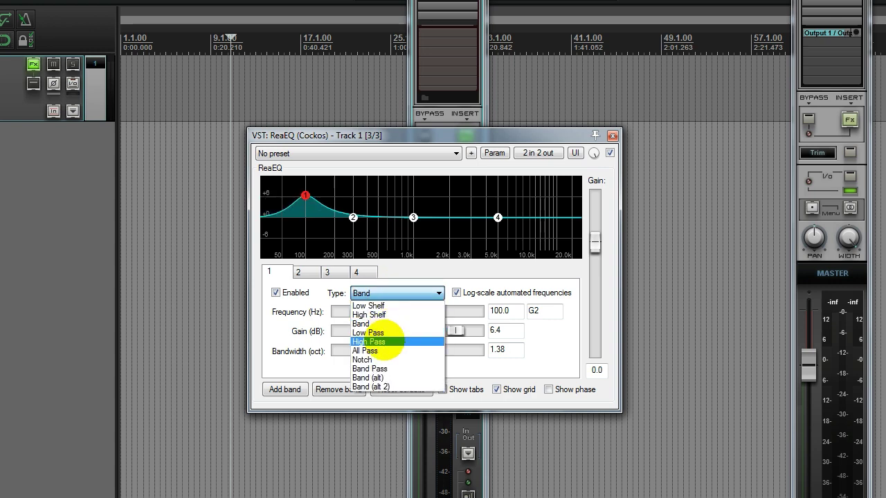
click(376, 351)
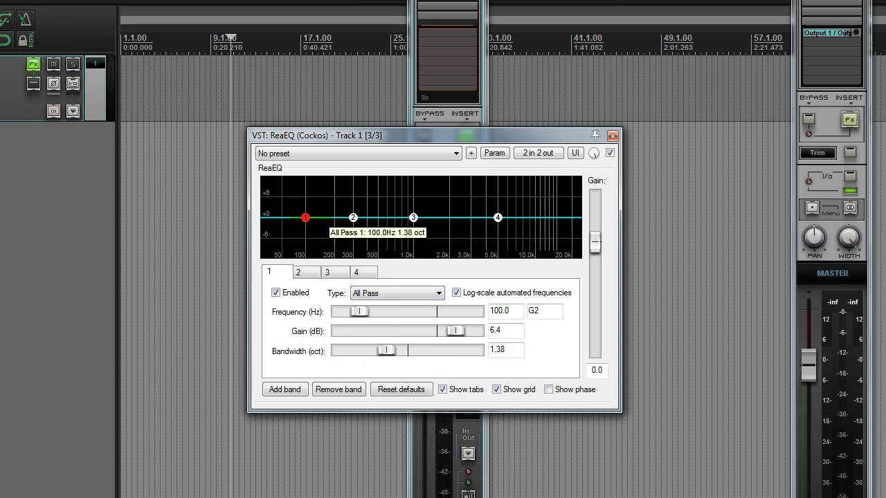
drag(302, 216, 306, 217)
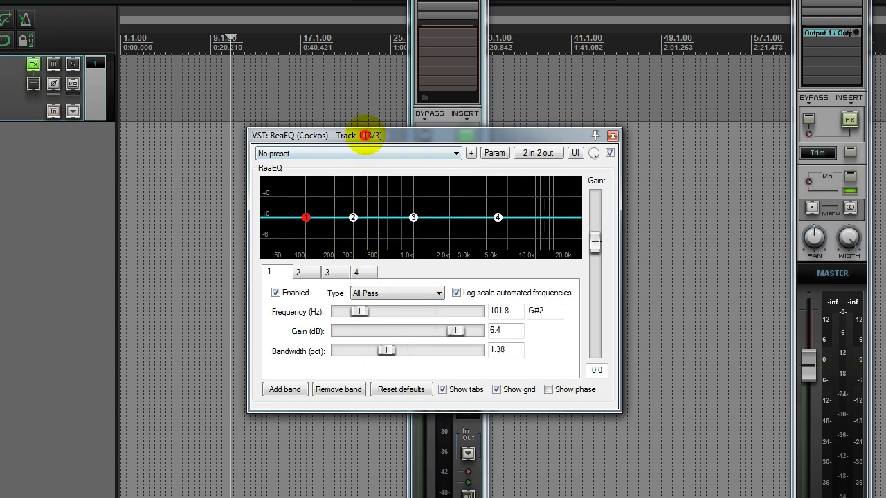
drag(362, 134, 395, 117)
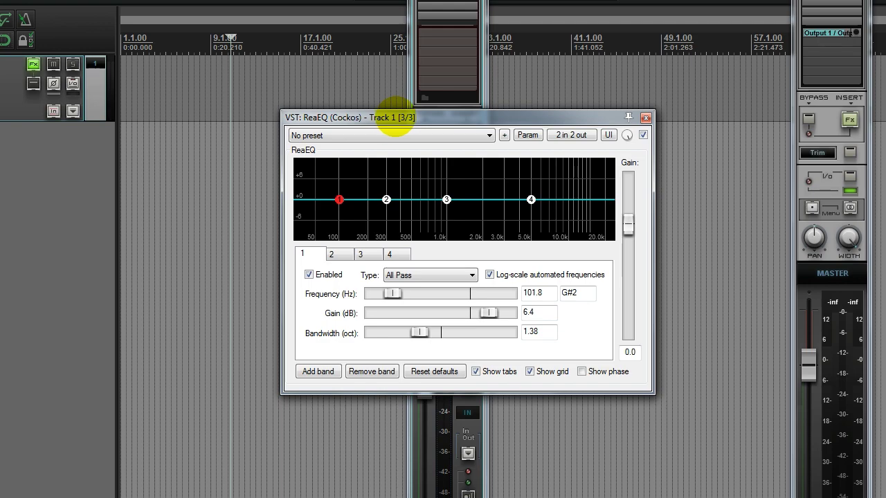
- Keep the ReaEQ preset at No preset and close the ReaEQ window
click(377, 135)
click(377, 131)
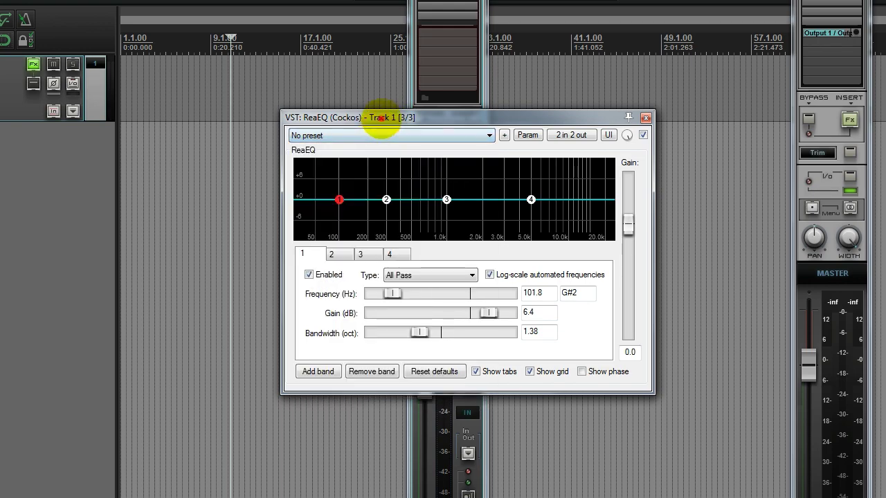
click(603, 125)
- Select the SATURN, ReaComp and ReaEQ slots in turn in the mixer's FX list, ending on SATURN
mouse_move(448, 0)
mouse_down()
mouse_move(472, 8)
mouse_move(449, 2)
mouse_up()
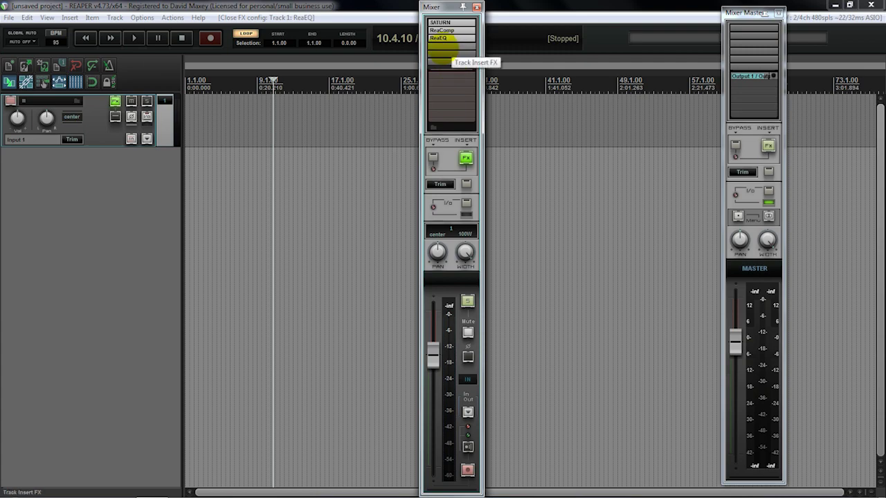
drag(451, 51, 458, 40)
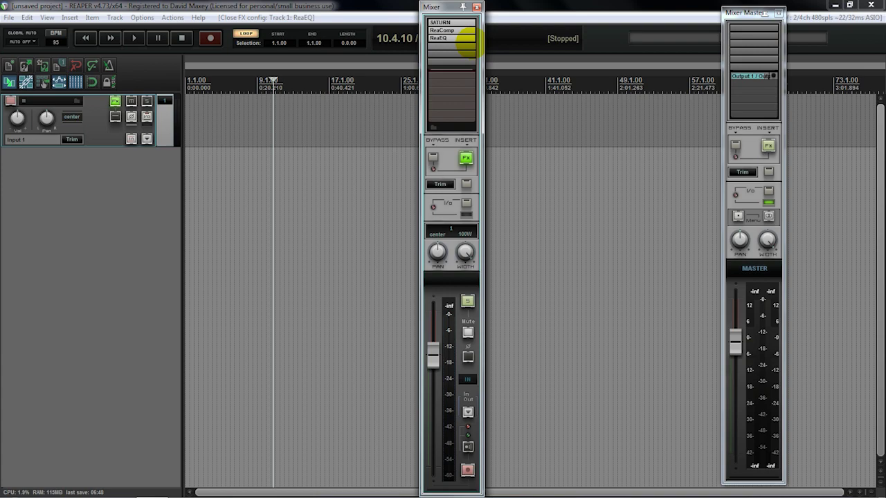
click(473, 30)
click(472, 38)
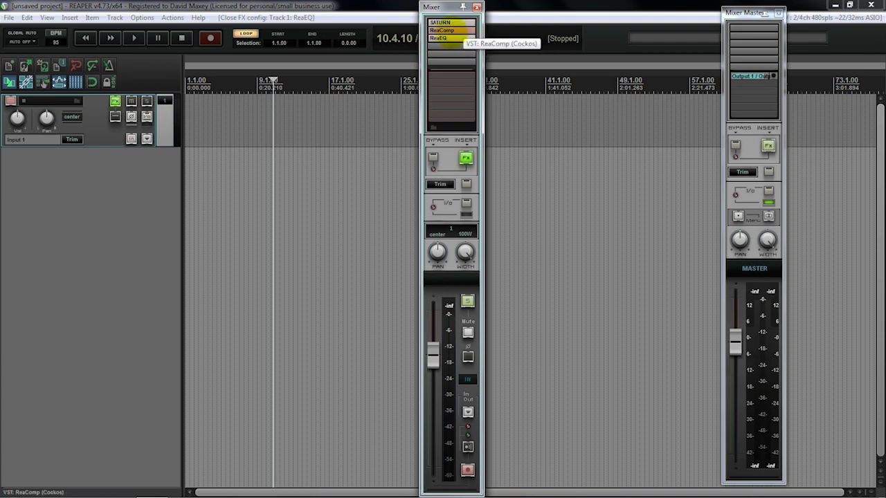
click(455, 42)
click(446, 23)
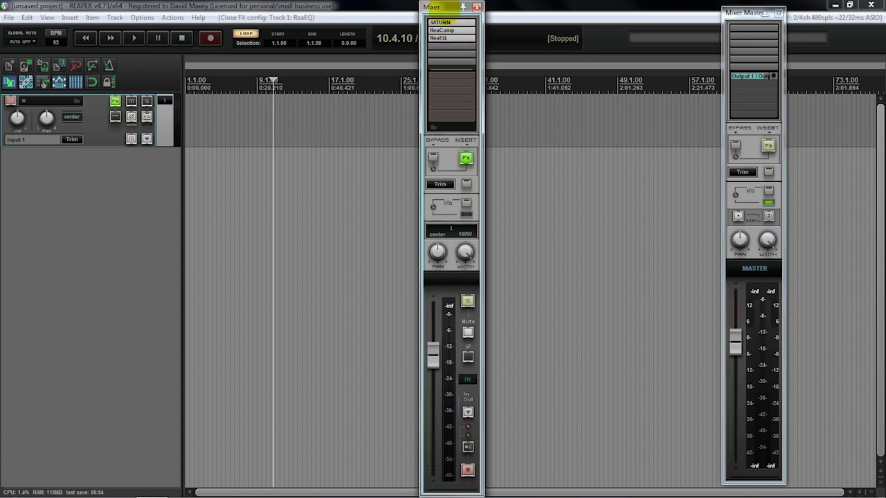
mouse_move(442, 7)
mouse_down()
mouse_move(434, 6)
mouse_move(446, 6)
mouse_up()
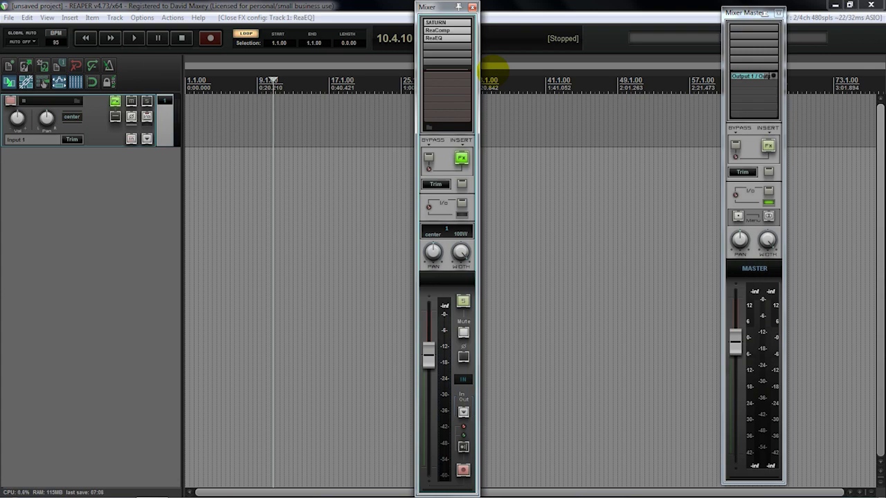
- Drag ReaEQ above ReaComp, then open ReaEQ and shift its window left off the mixer strip
drag(443, 38, 442, 10)
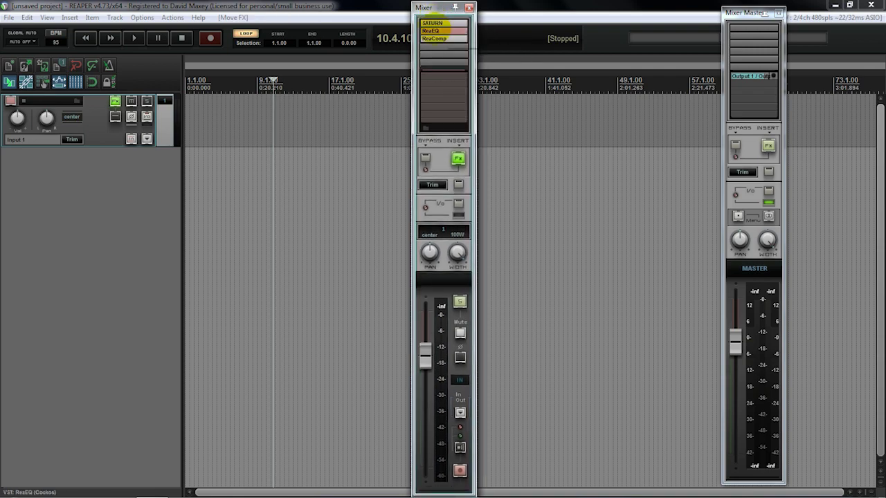
double_click(431, 30)
drag(413, 152, 375, 159)
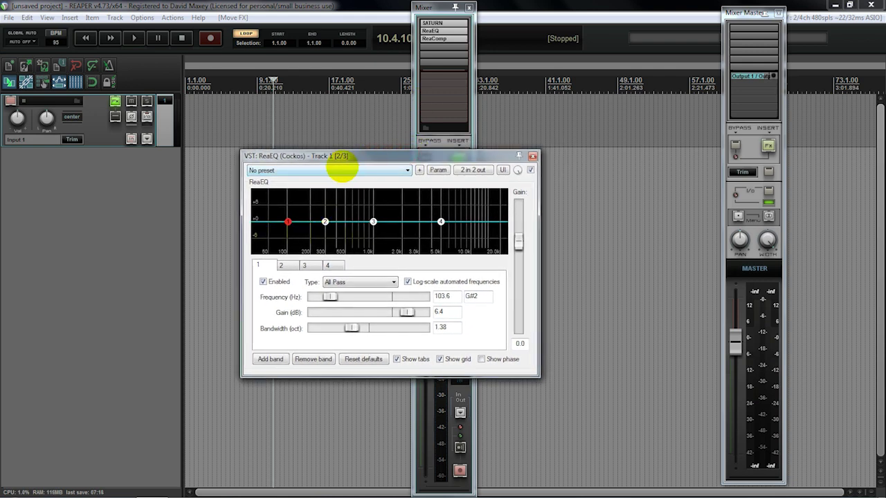
drag(339, 158, 279, 167)
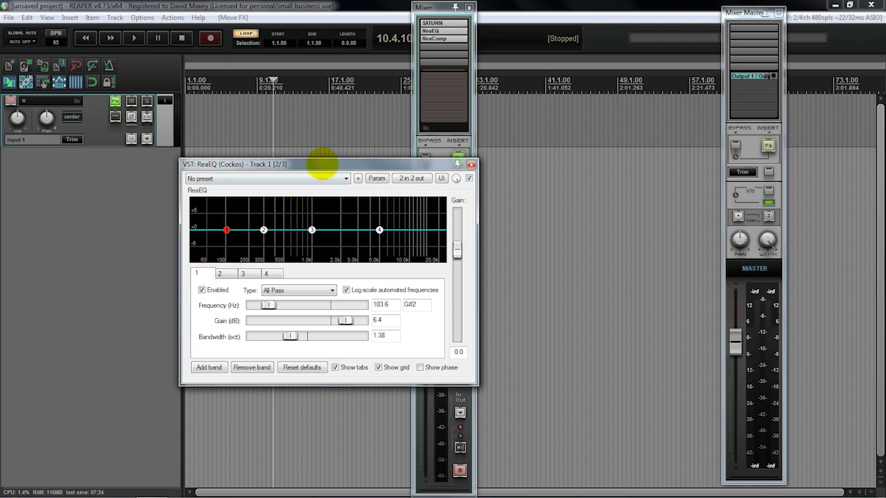
drag(322, 164, 248, 177)
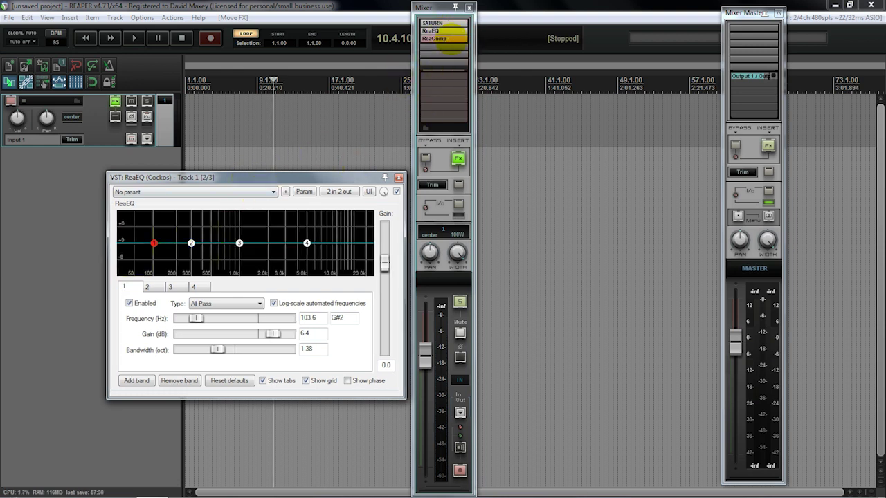
- Close ReaEQ, drag ReaComp above ReaEQ, then briefly open and close the ReaEQ window
click(399, 177)
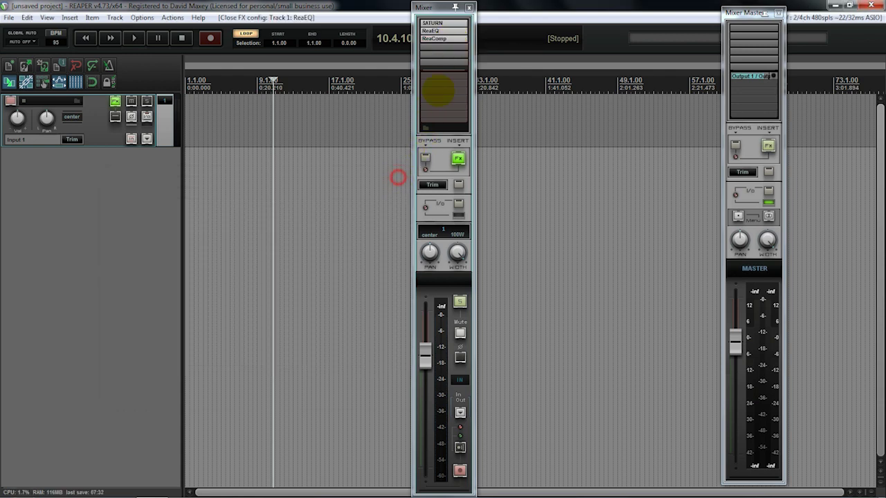
drag(453, 48, 453, 50)
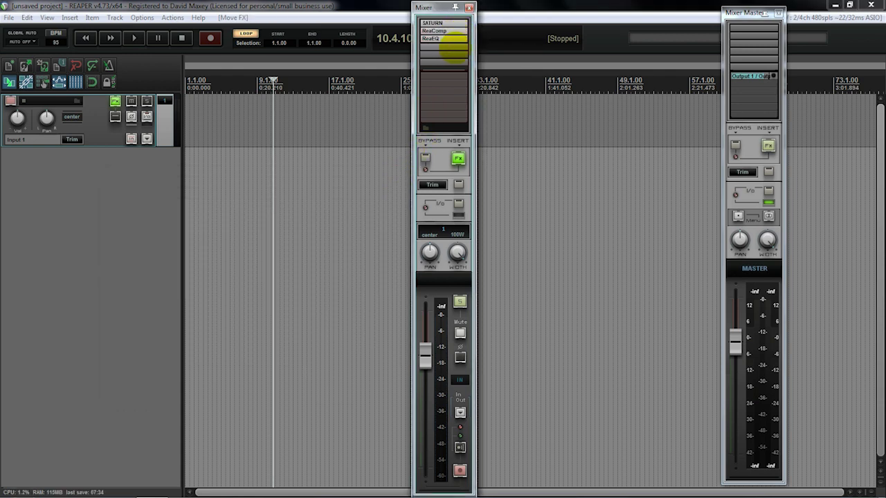
click(440, 38)
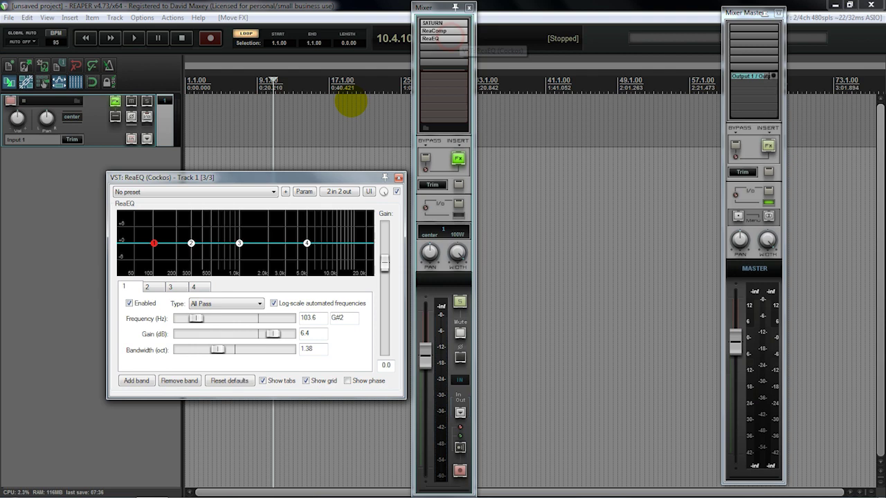
drag(294, 173, 251, 178)
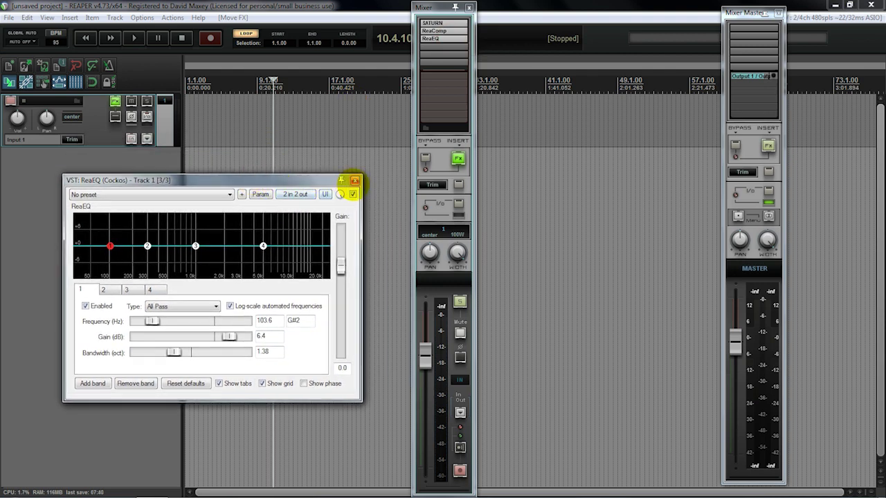
click(353, 182)
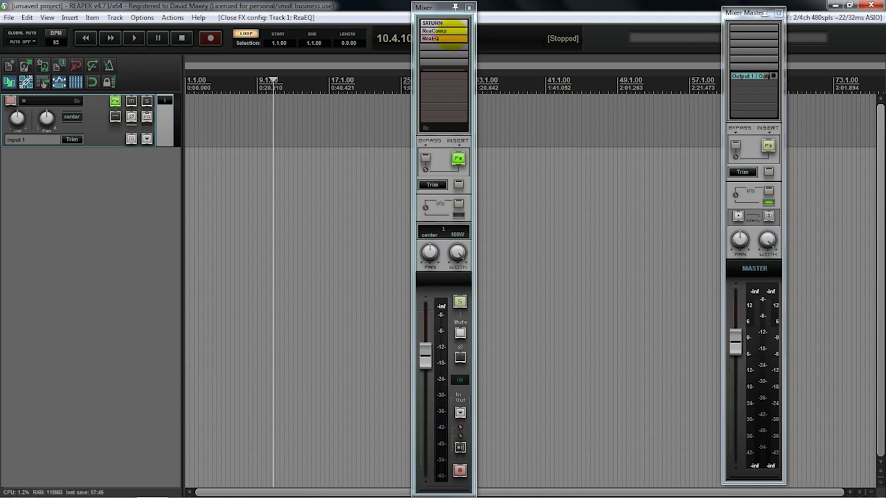
- Open the Add FX dialog and cancel it without adding a plugin, then clear the chain selection
click(444, 46)
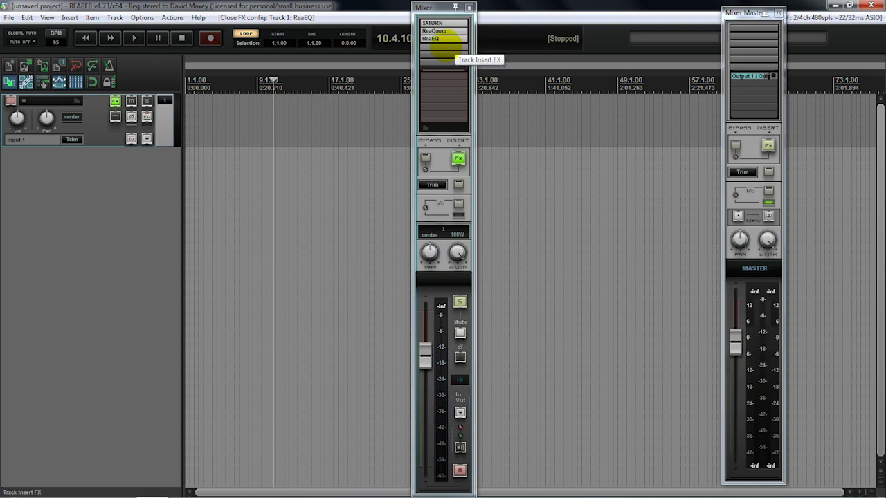
double_click(445, 47)
drag(354, 137, 336, 129)
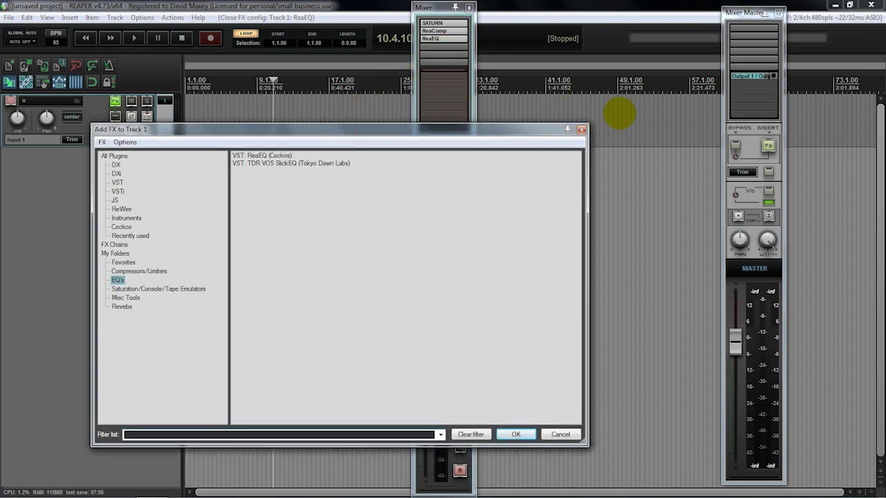
click(584, 128)
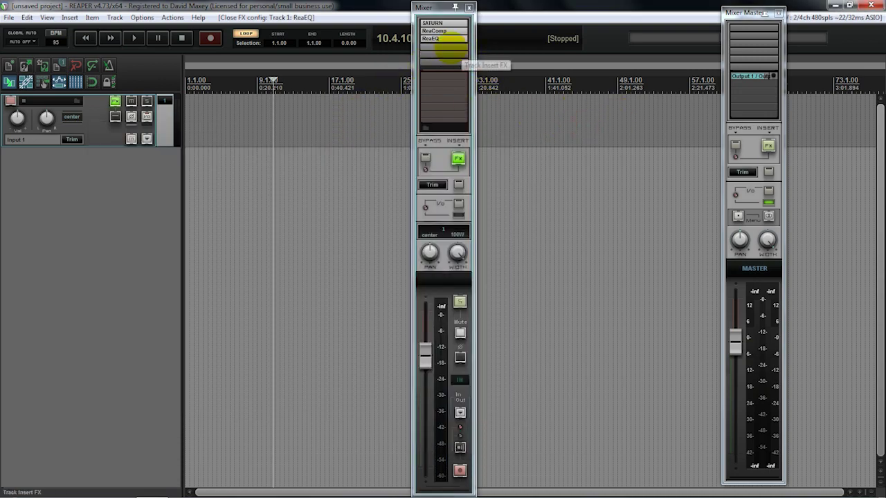
drag(454, 52, 423, 23)
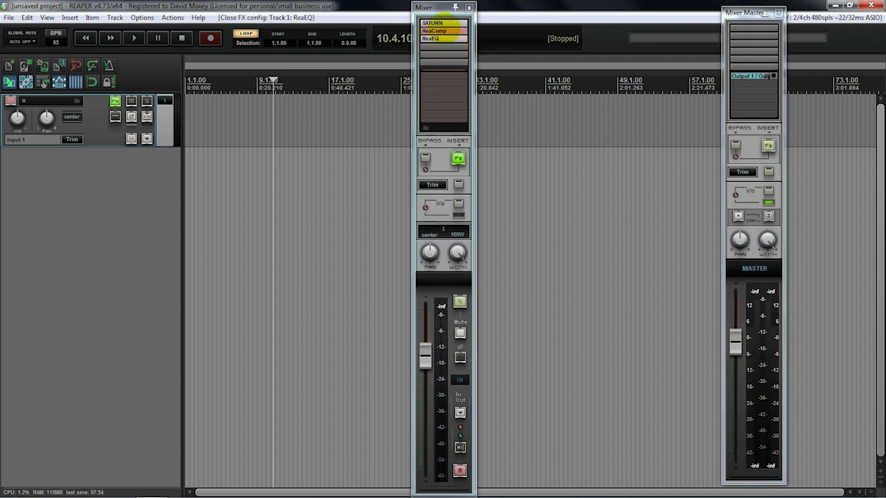
shift+click(437, 39)
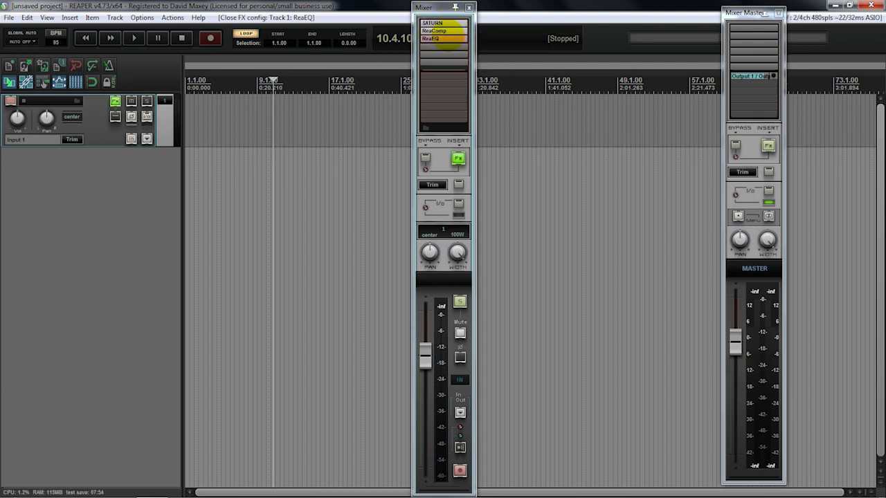
click(443, 48)
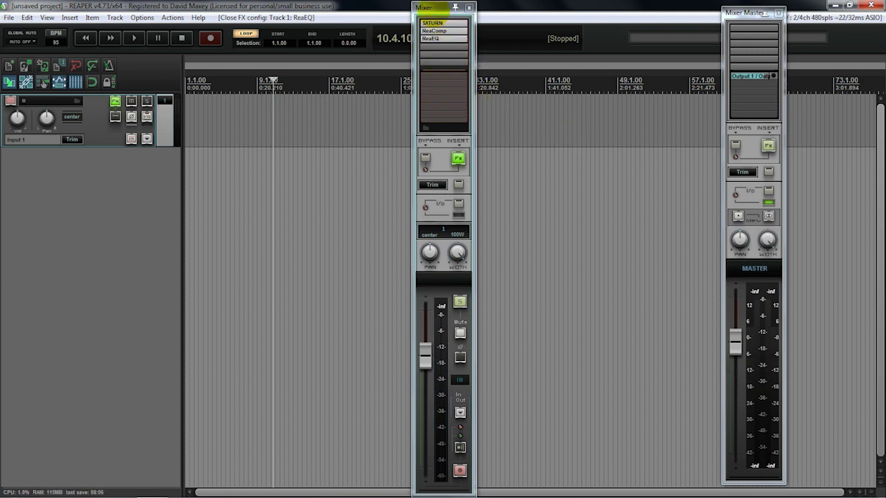
drag(436, 7, 428, 7)
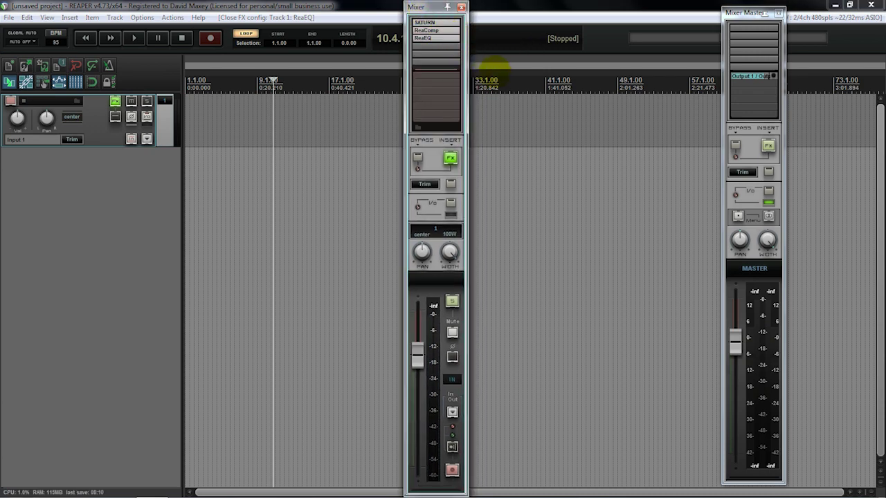
drag(436, 59, 438, 31)
double_click(436, 31)
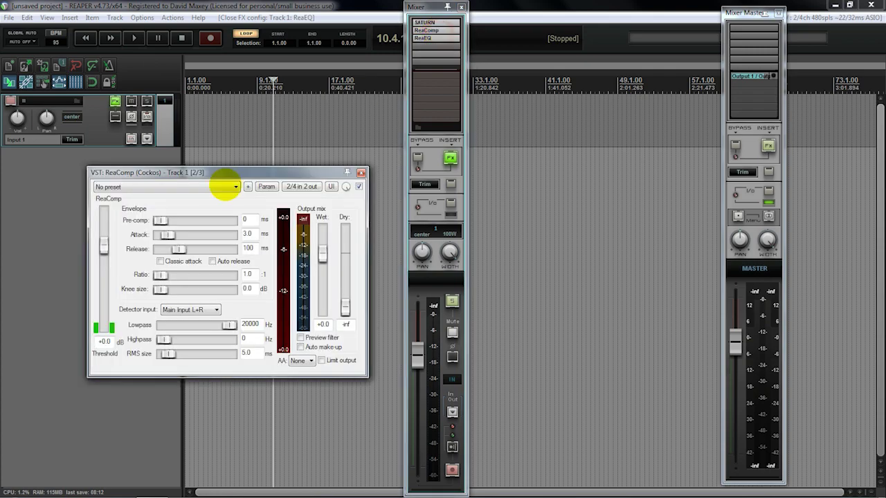
drag(200, 179, 177, 175)
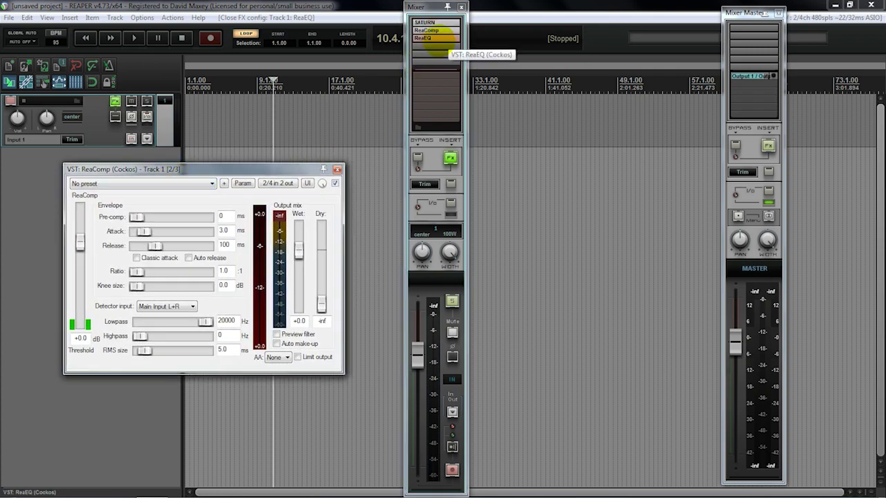
click(245, 169)
drag(245, 169, 241, 166)
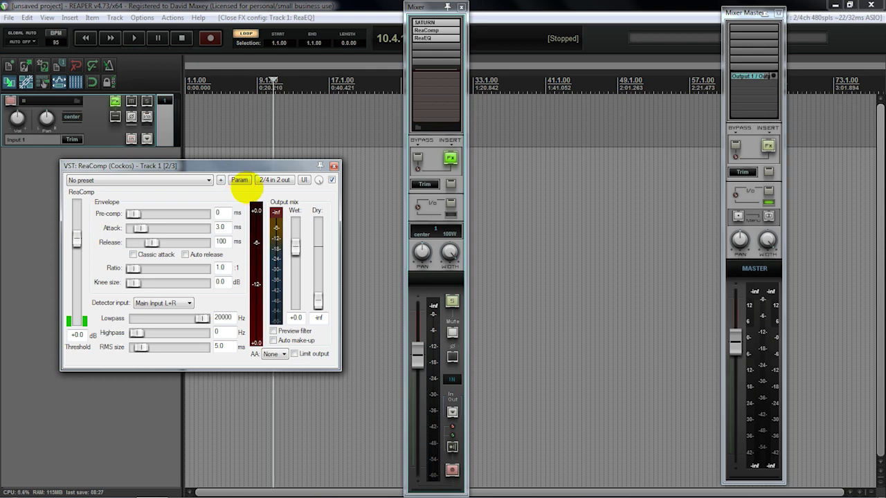
drag(257, 168, 251, 164)
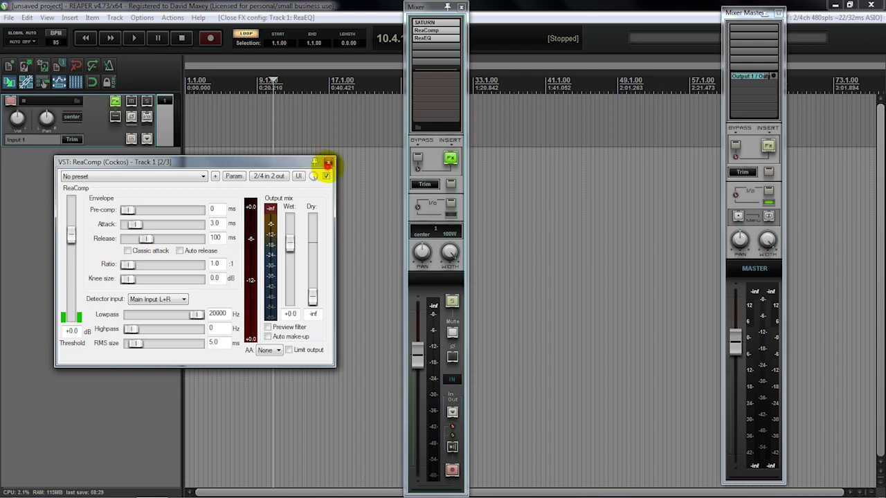
click(328, 163)
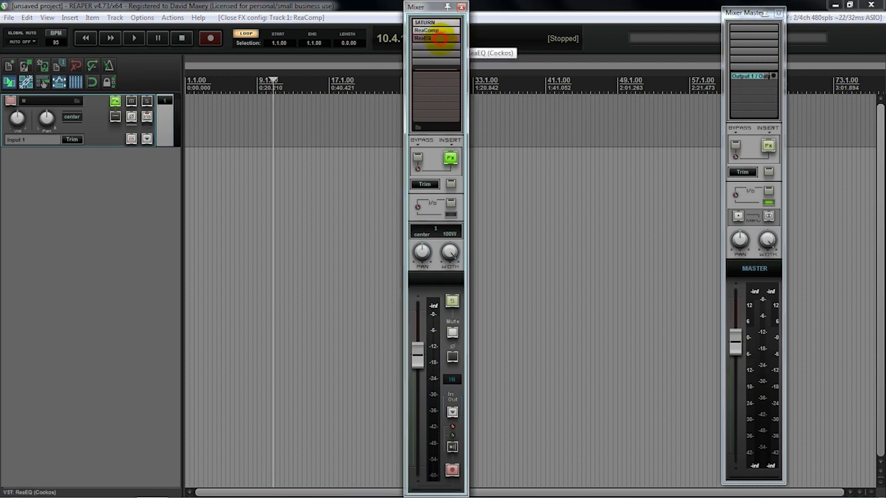
- Move ReaEQ above ReaComp and add a second VST: ReaEQ (Cockos) at the end of the chain
drag(440, 39, 440, 31)
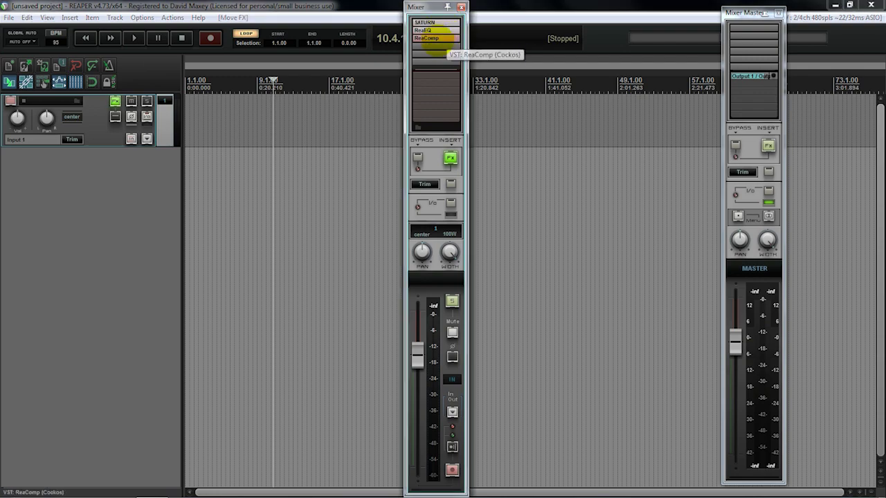
double_click(436, 48)
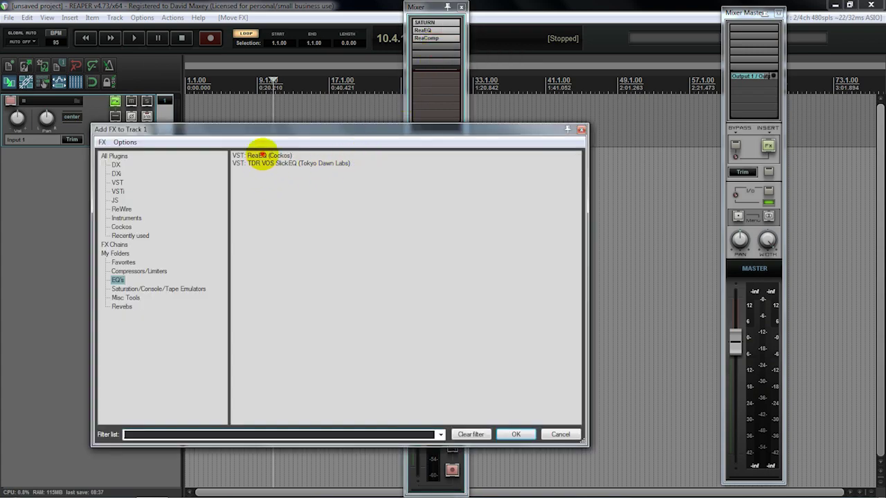
double_click(262, 155)
- Move the new ReaEQ window down and to the right, then close it
drag(253, 33, 263, 90)
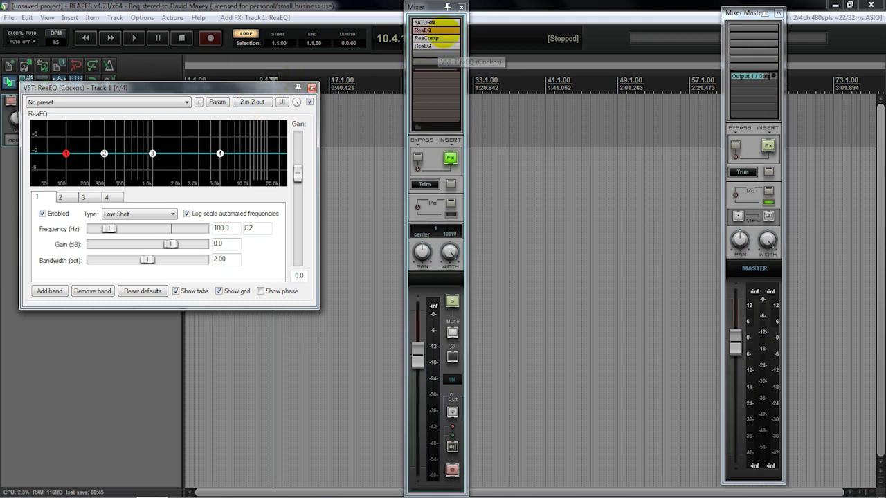
drag(252, 88, 259, 115)
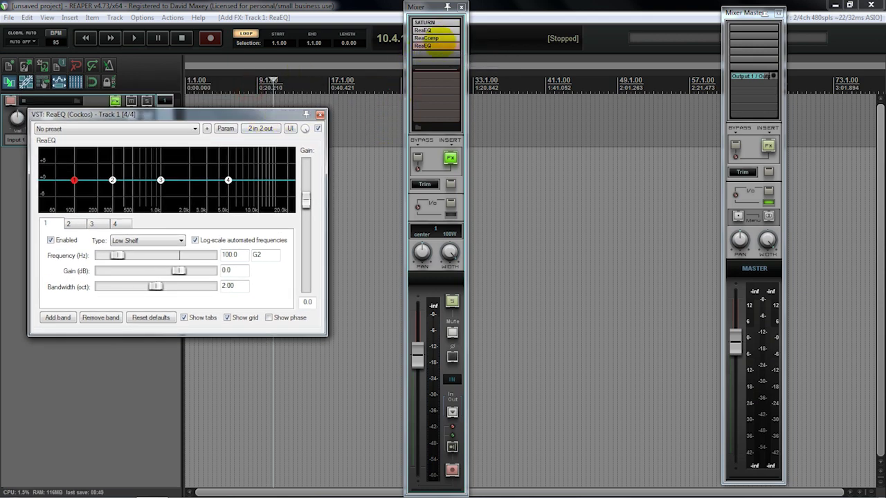
drag(281, 113, 308, 170)
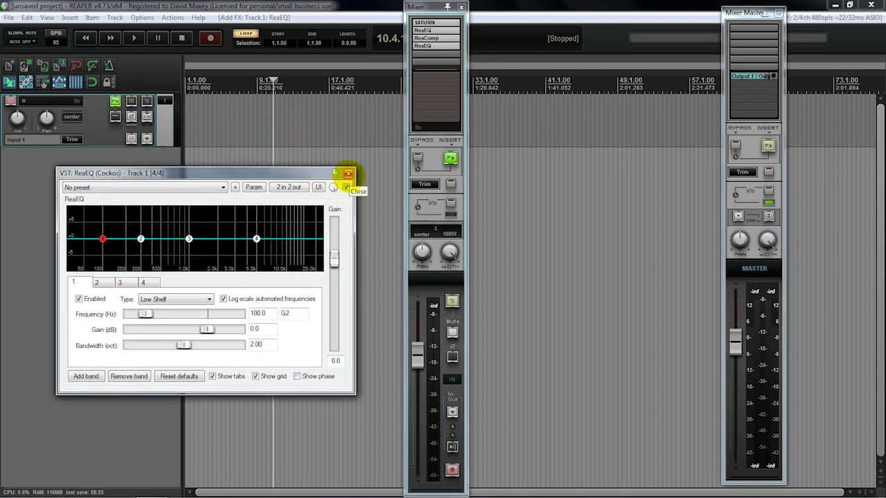
click(348, 173)
drag(433, 7, 421, 7)
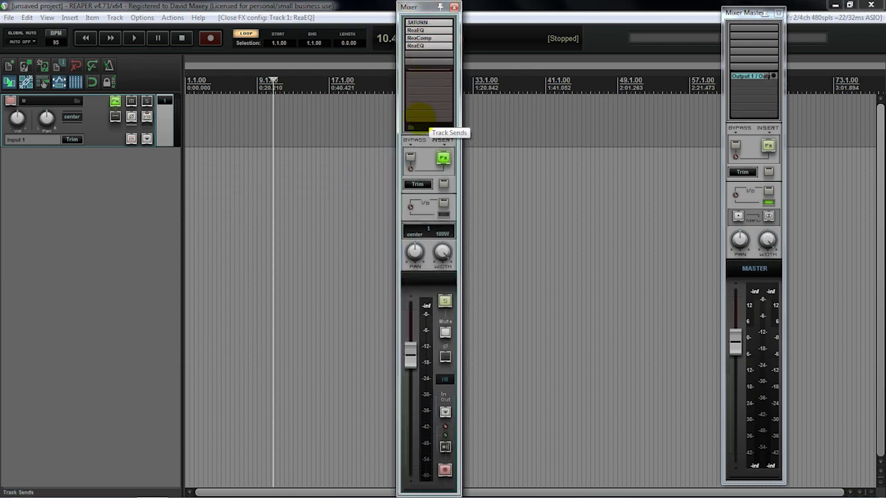